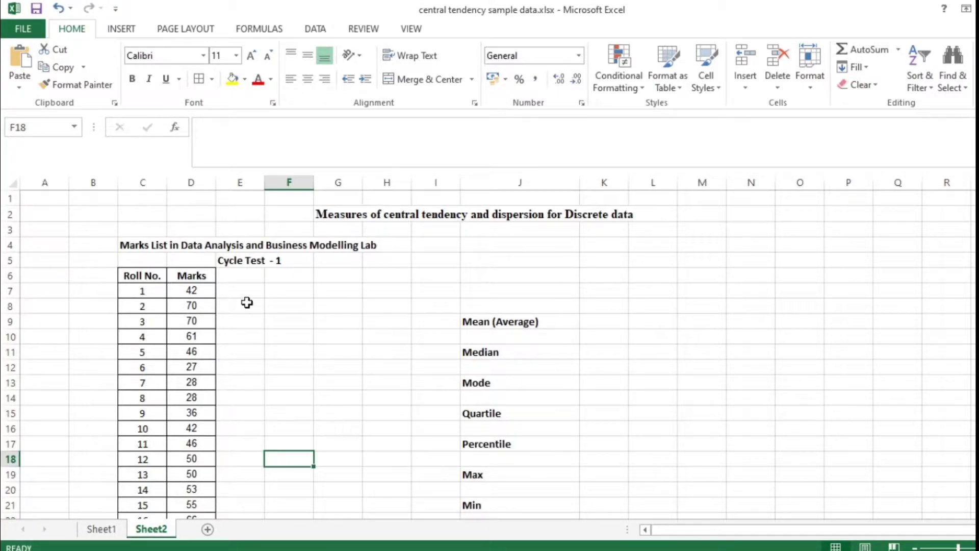
Examine the marks list for all roll numbers and the list of central tendency and dispersion measures on Sheet2.
scroll(247, 303, down, 12)
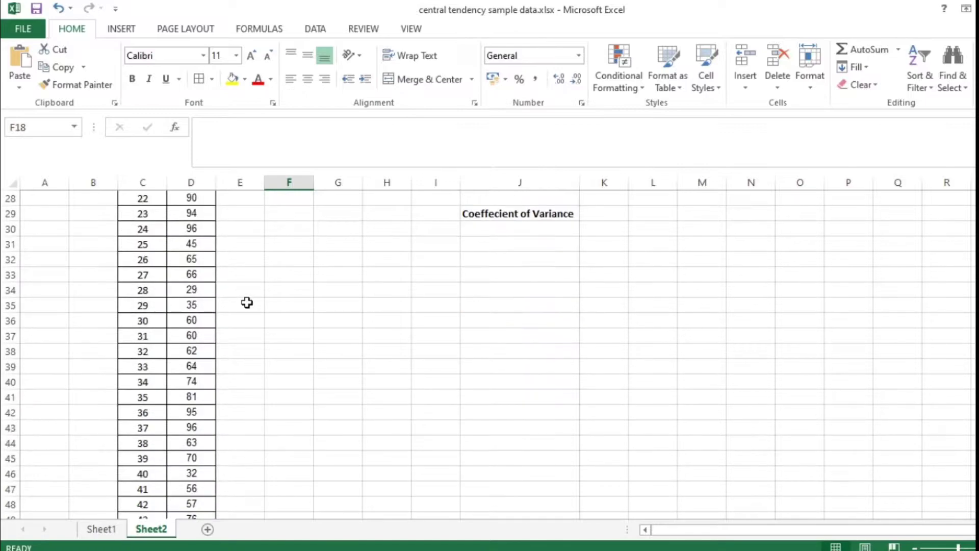
scroll(247, 303, up, 12)
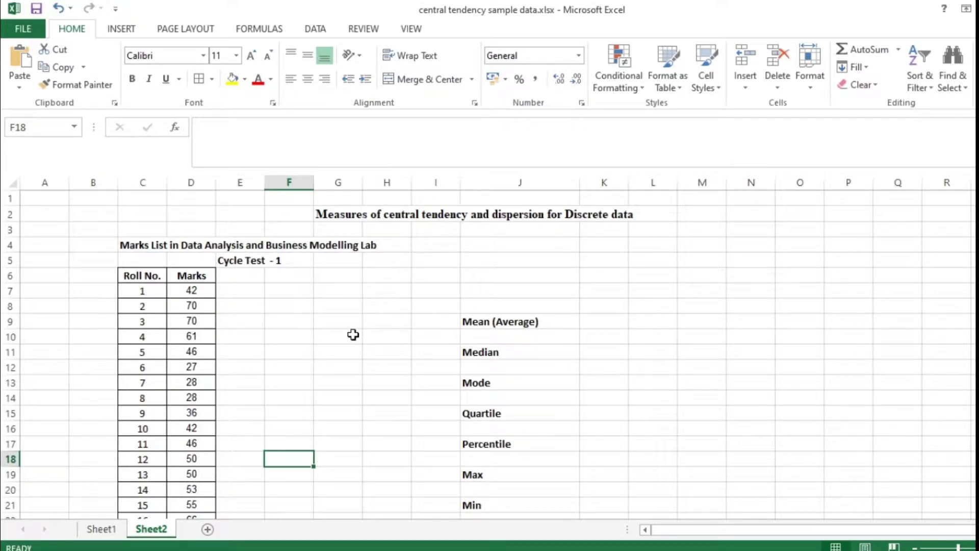
scroll(538, 350, down, 2)
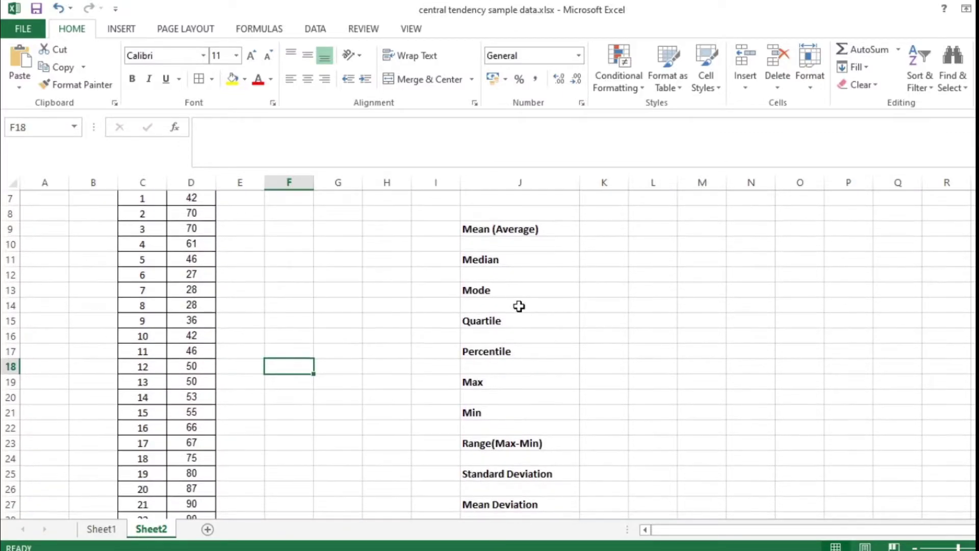
scroll(548, 293, down, 1)
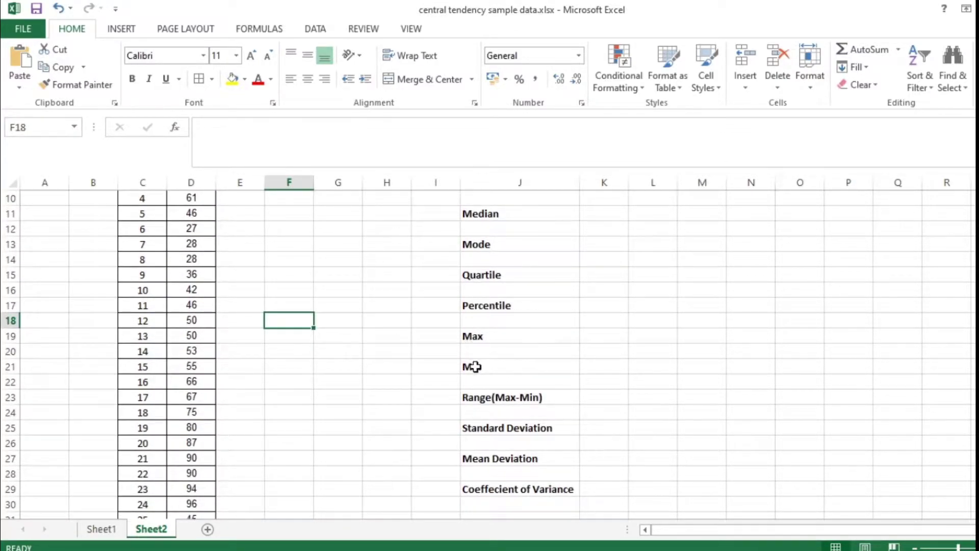
scroll(382, 378, down, 1)
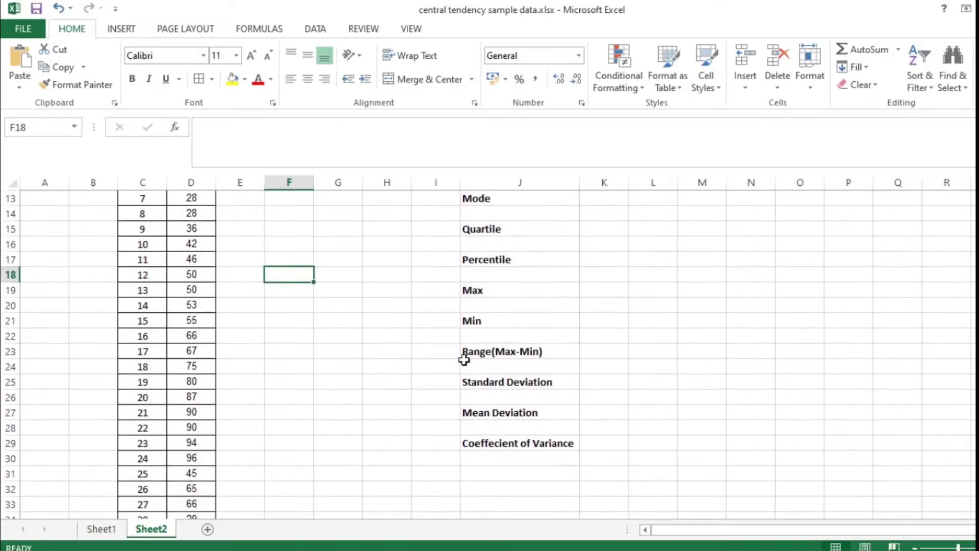
scroll(369, 337, down, 1)
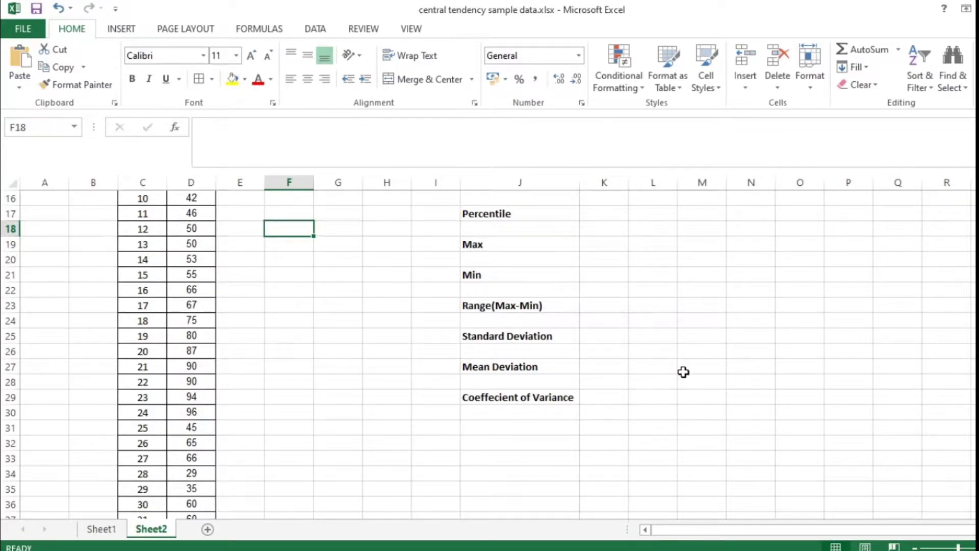
scroll(520, 348, up, 5)
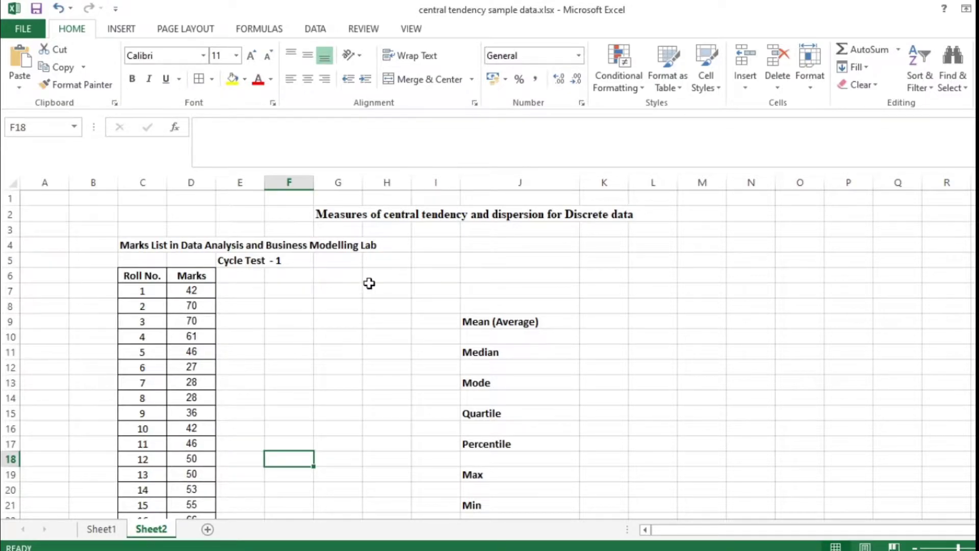
scroll(369, 283, down, 1)
scroll(369, 283, down, 2)
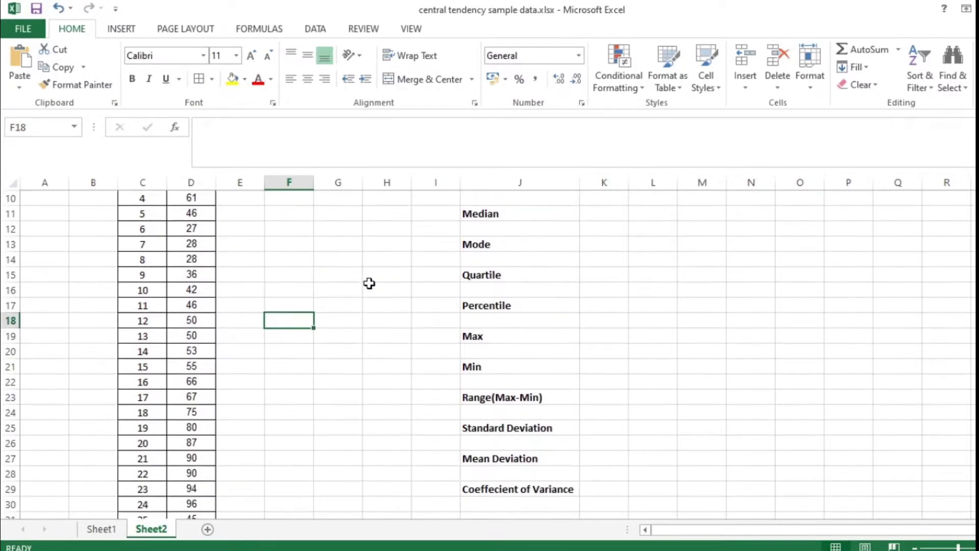
scroll(370, 283, up, 1)
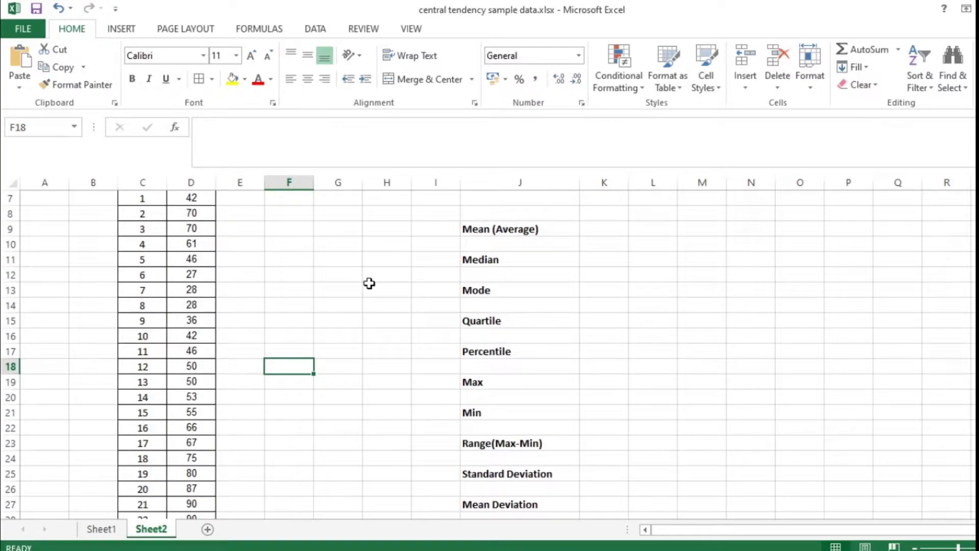
scroll(369, 283, up, 2)
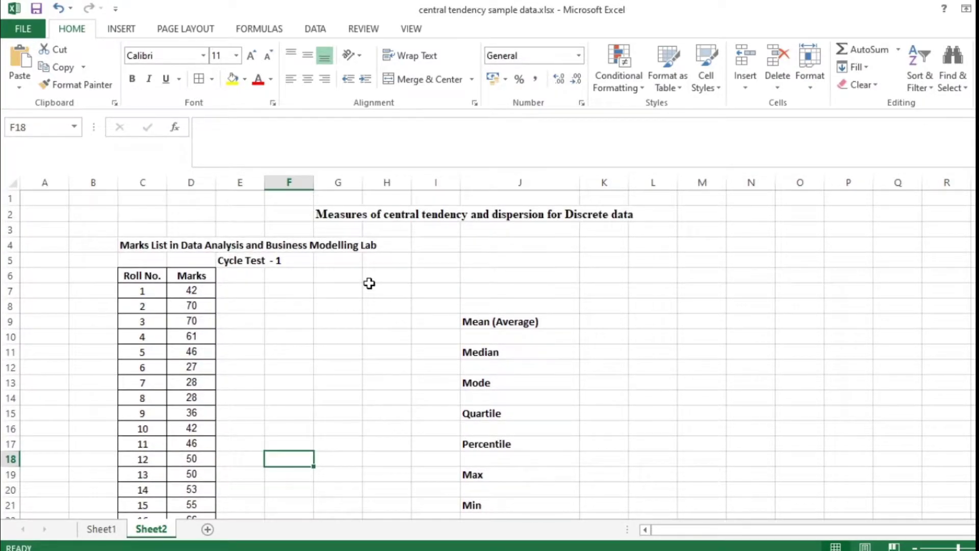
scroll(166, 298, down, 1)
scroll(166, 299, down, 7)
scroll(256, 288, up, 4)
scroll(335, 286, up, 4)
Insert the AVERAGE function in cell F18 for the marks range D7:D56.
click(123, 30)
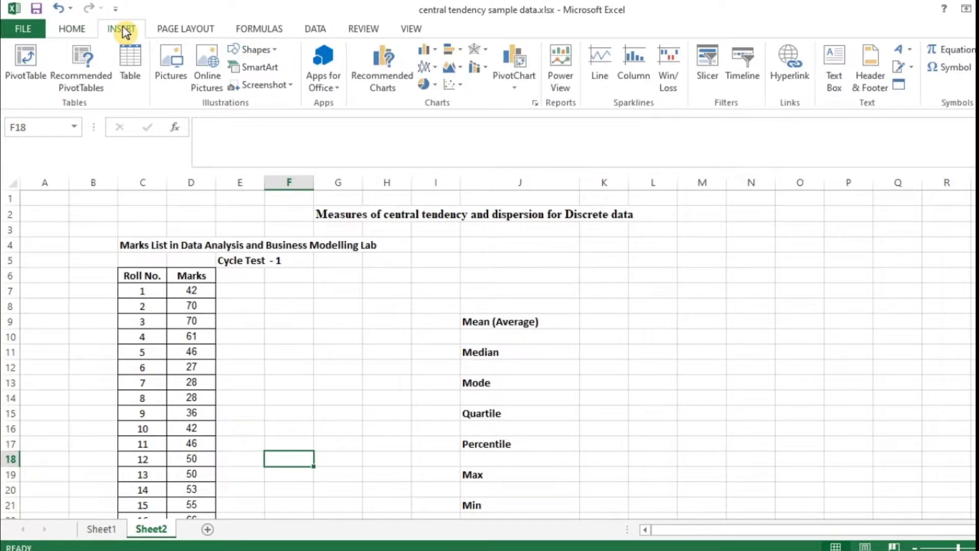
click(179, 134)
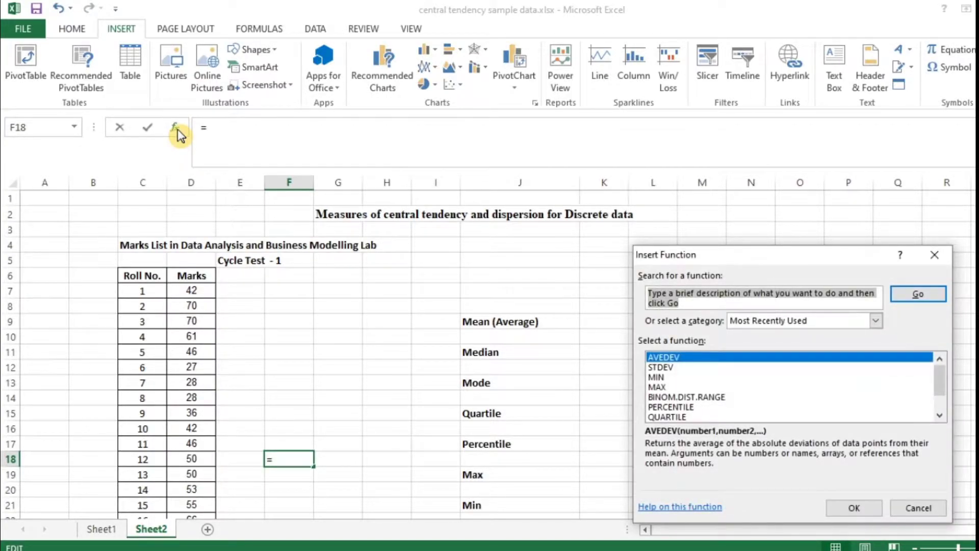
drag(722, 257, 695, 145)
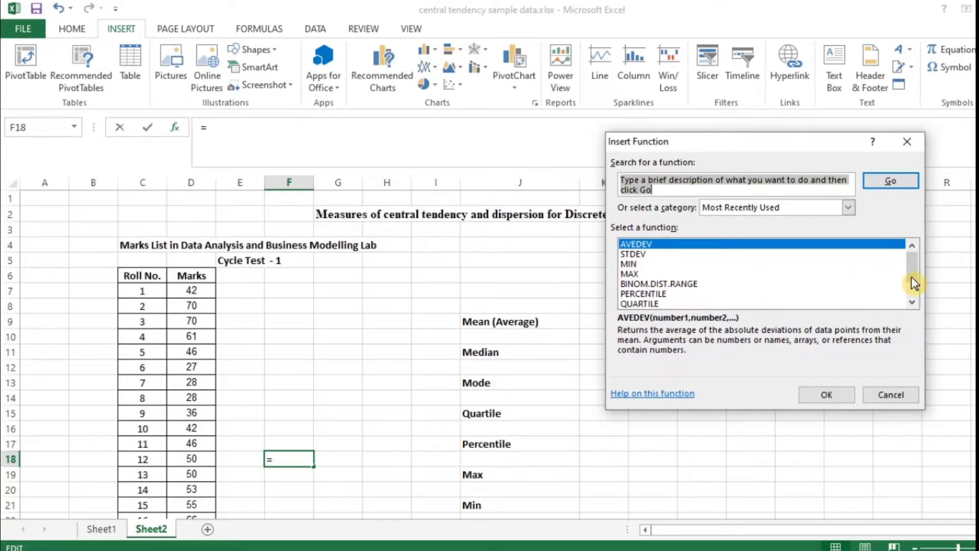
mouse_move(915, 264)
mouse_down()
mouse_move(916, 289)
mouse_move(915, 261)
mouse_up()
drag(794, 136, 843, 136)
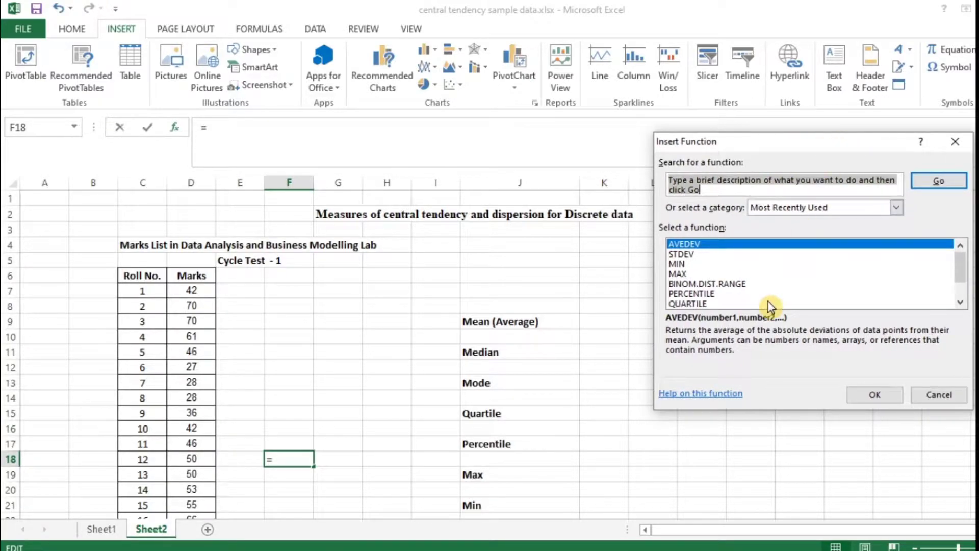
drag(966, 264, 959, 279)
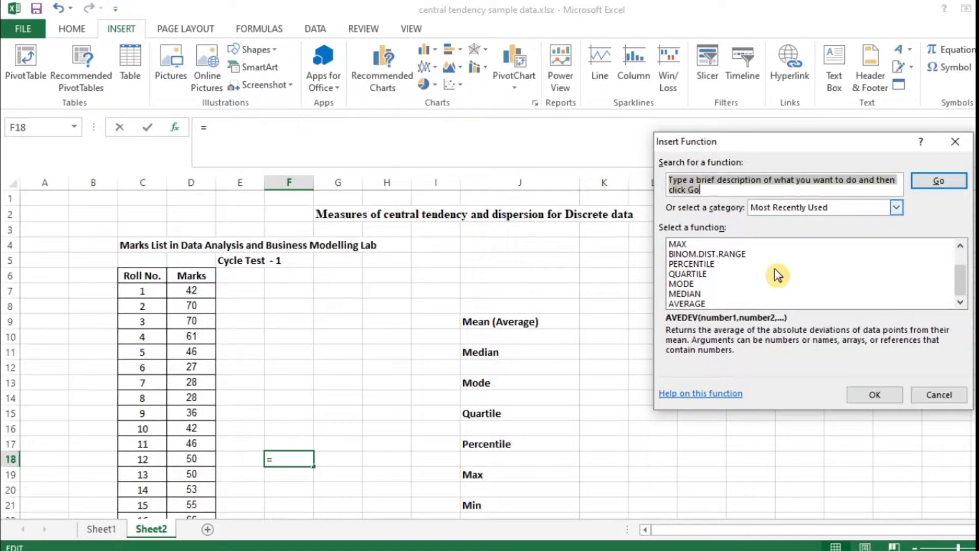
click(696, 304)
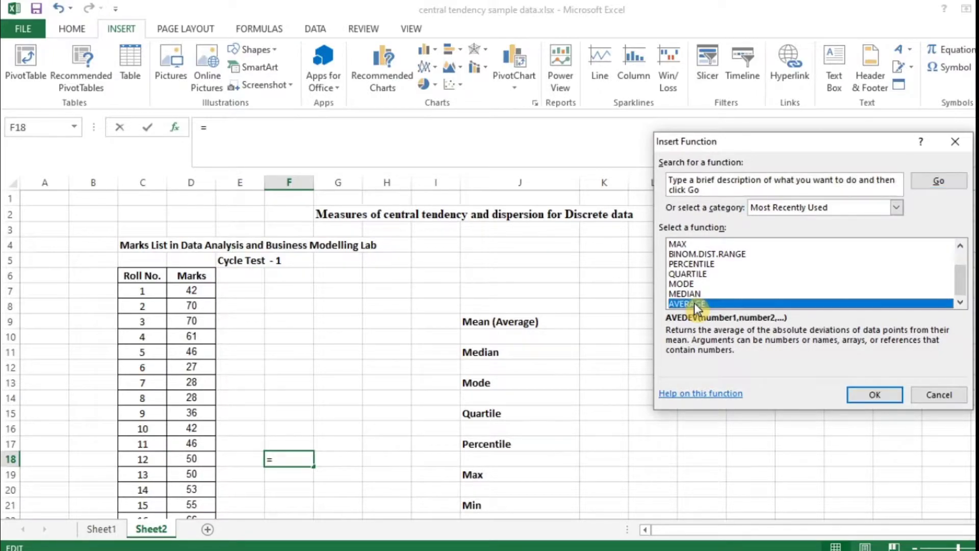
click(892, 394)
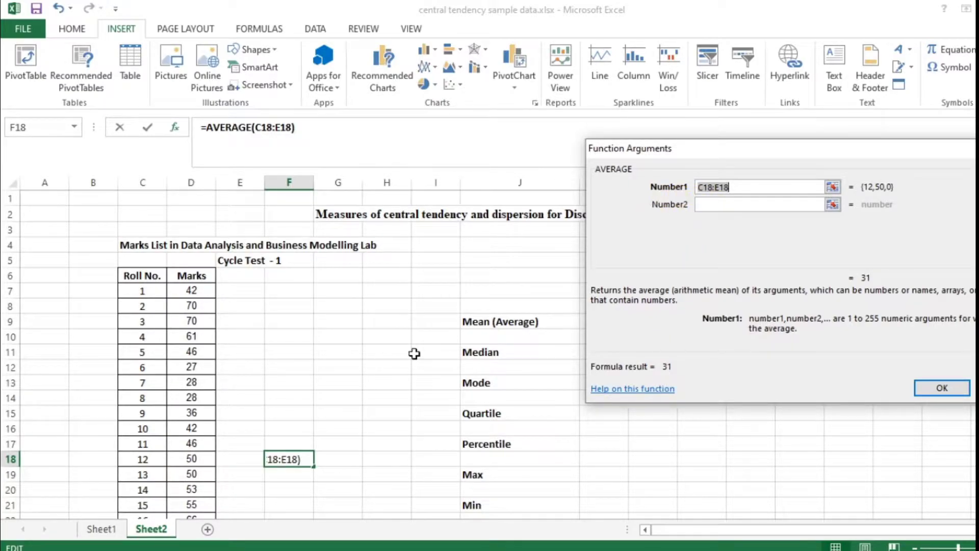
drag(192, 291, 203, 487)
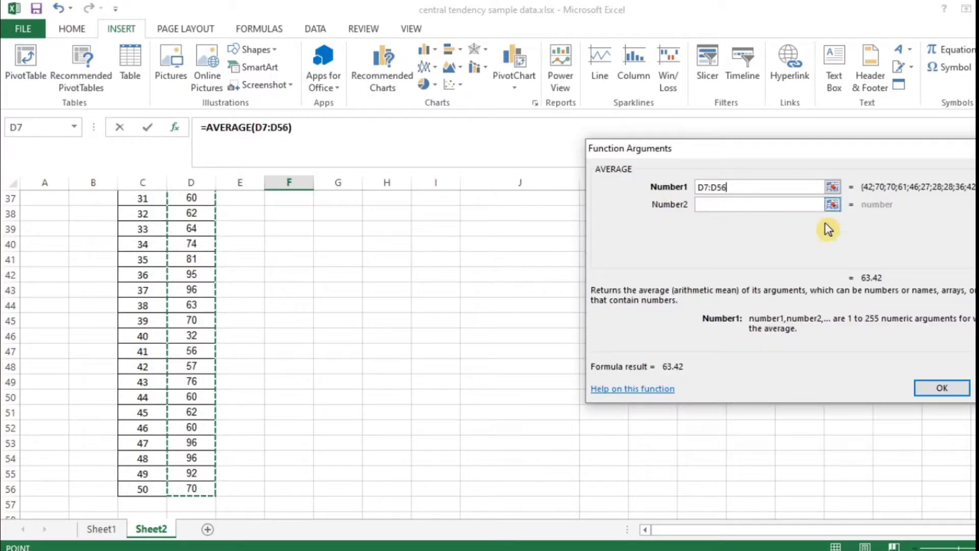
click(942, 388)
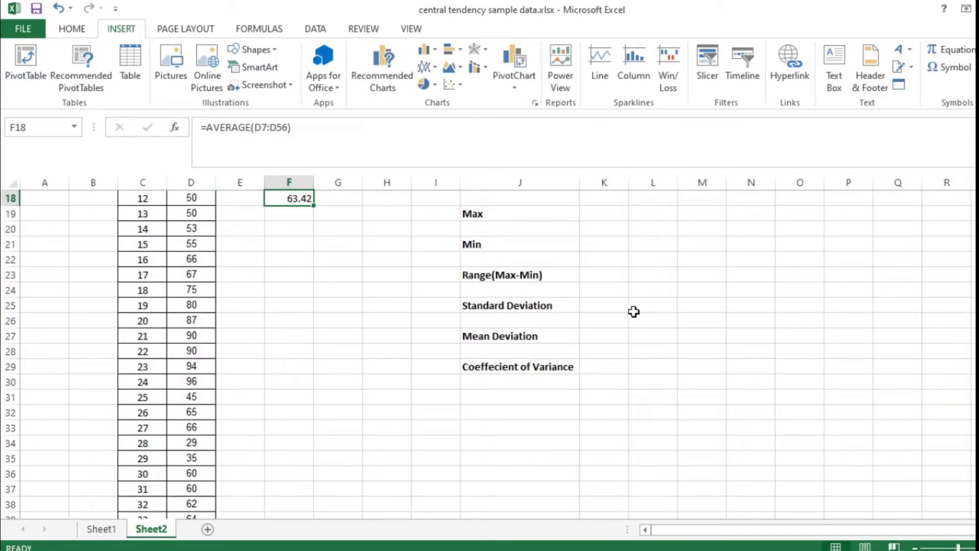
Delete the average formula from cell F18.
scroll(636, 308, up, 3)
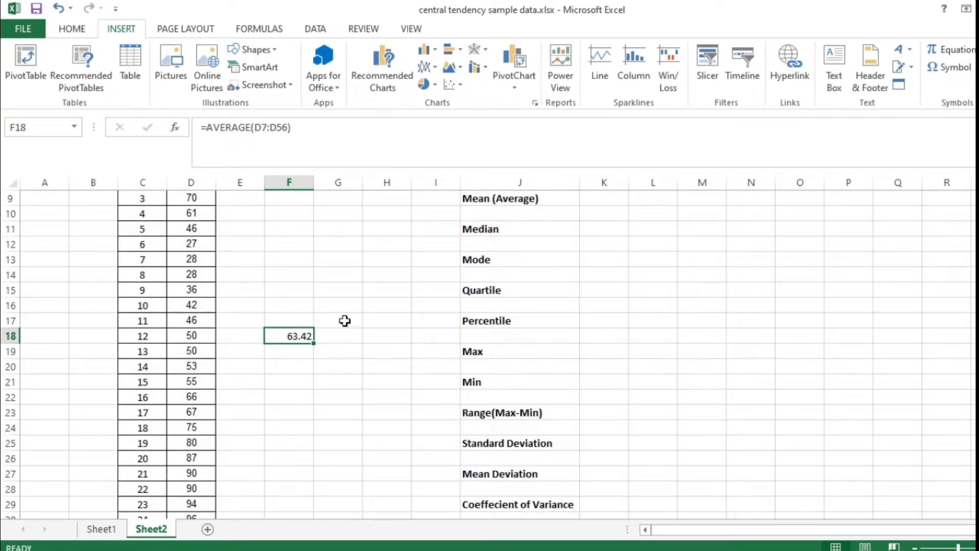
scroll(518, 301, up, 1)
click(606, 247)
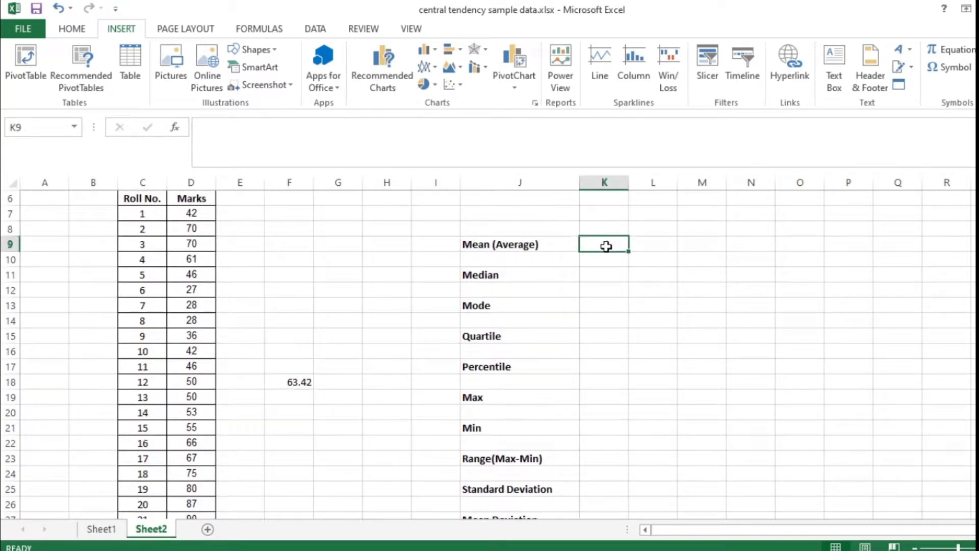
click(300, 382)
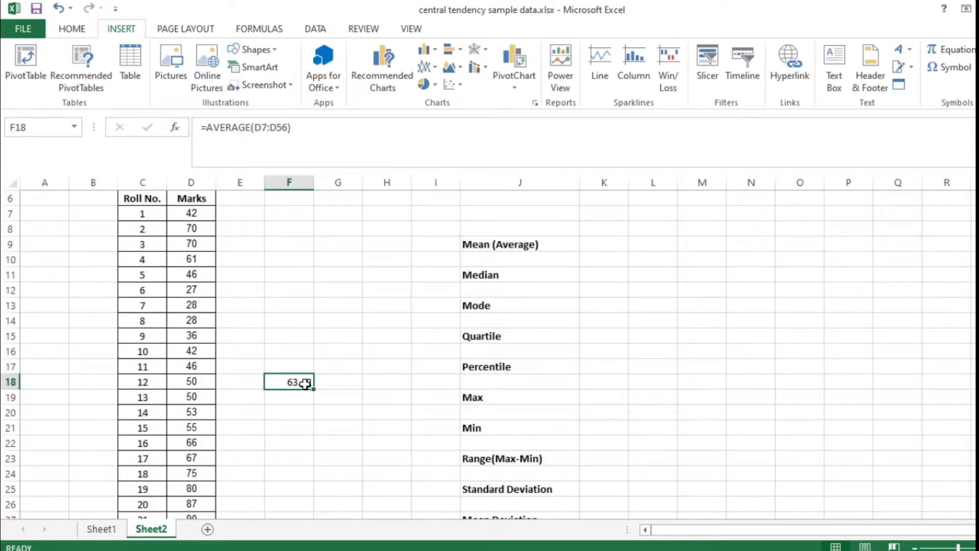
key(Delete)
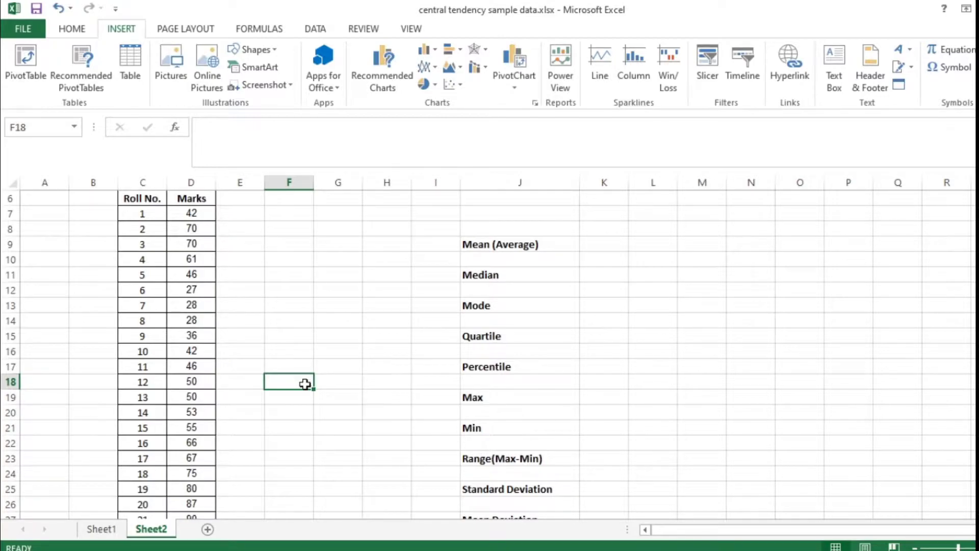
Insert the AVERAGE function in K9 beside Mean (Average), using the marks range D7:D56.
click(612, 248)
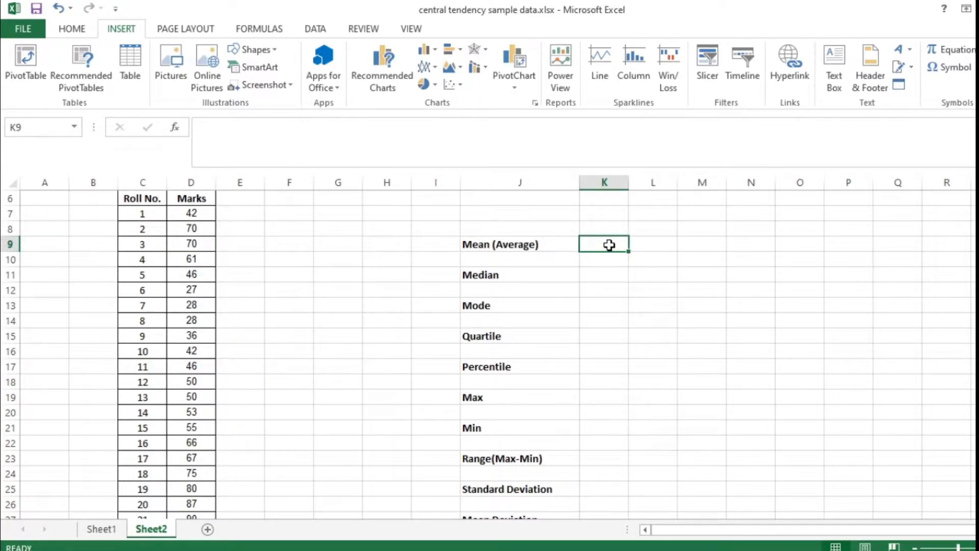
click(178, 132)
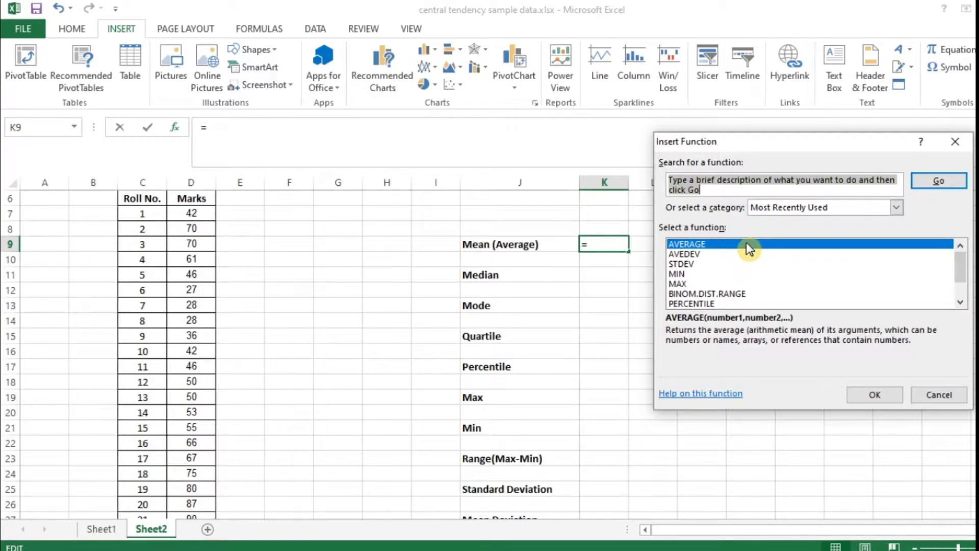
click(875, 394)
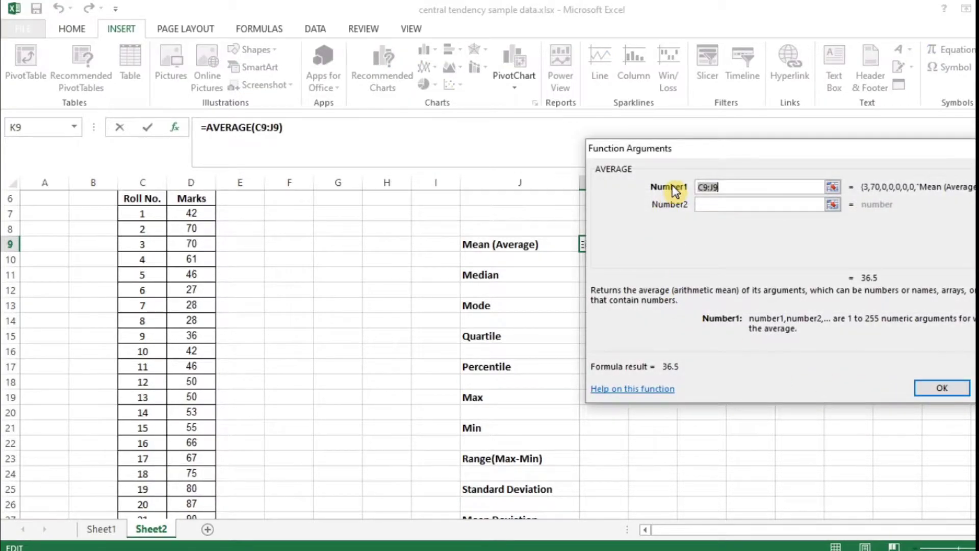
drag(186, 215, 207, 473)
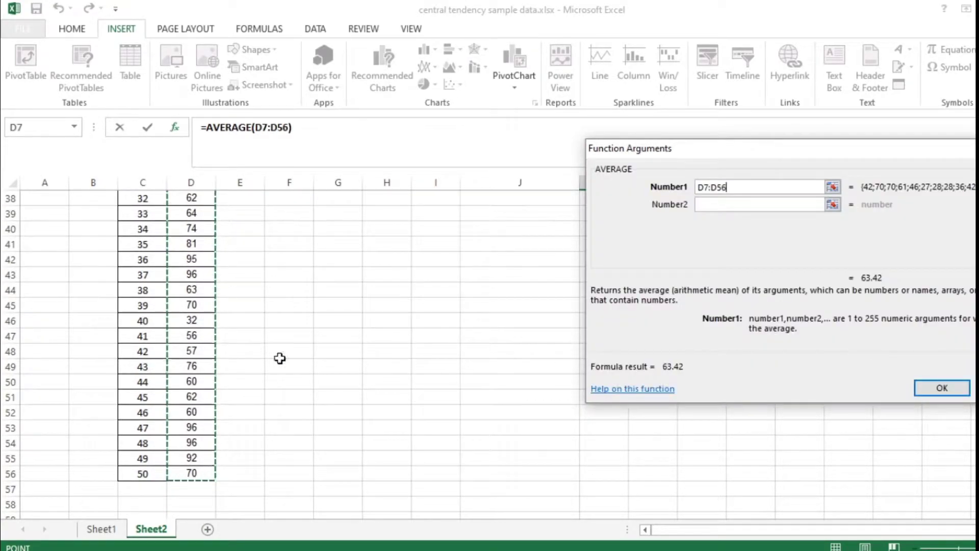
click(945, 392)
scroll(737, 331, up, 1)
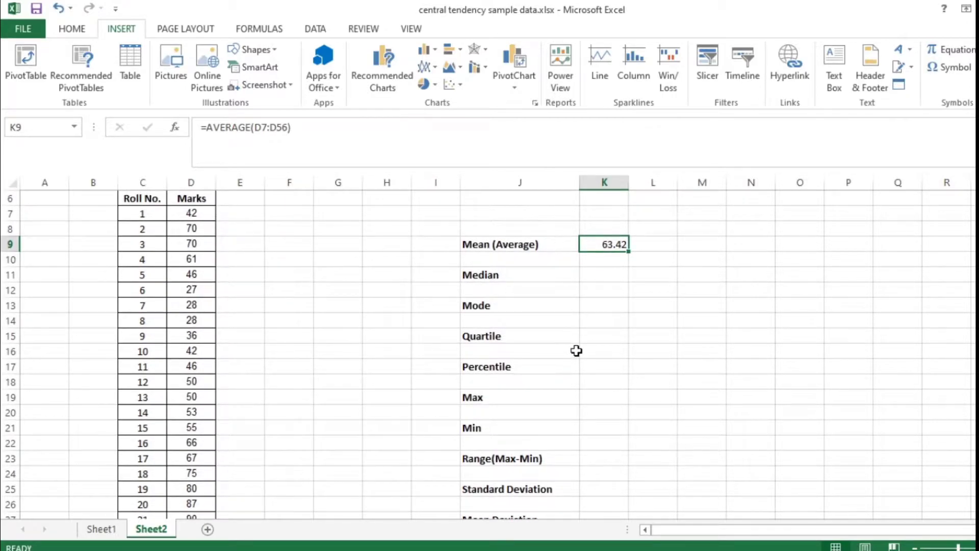
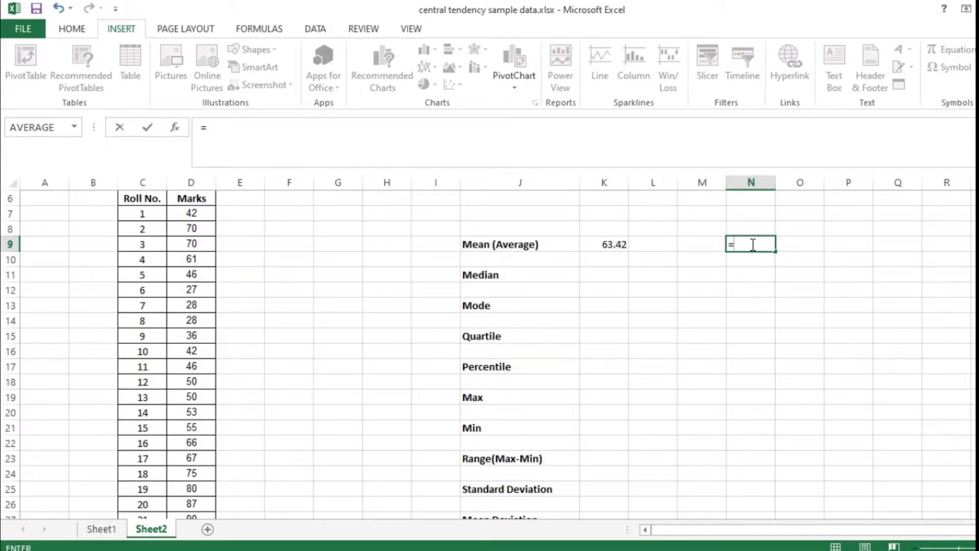
Enter the formula =AVERAGE(D7:D56) manually in cell N9 and review it.
text(AV)
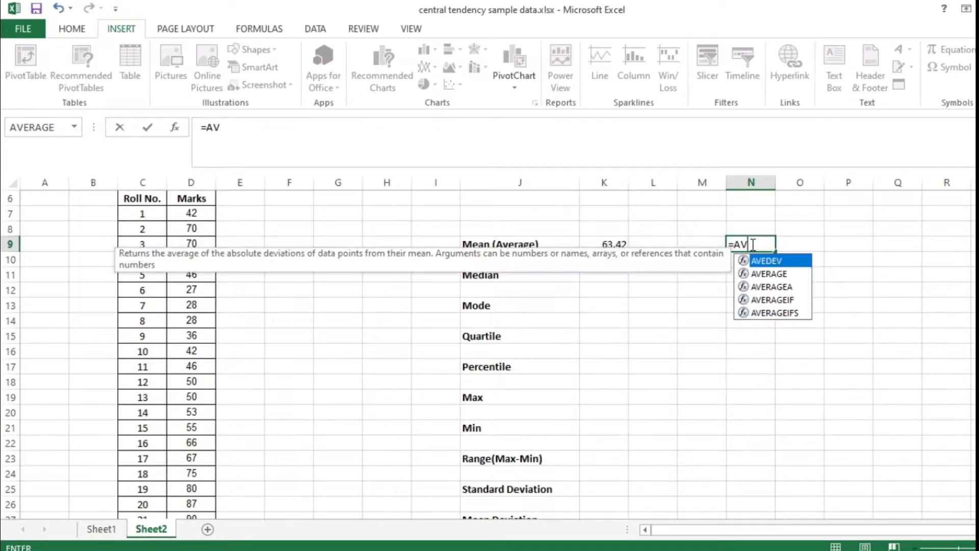
text(ERAGE)
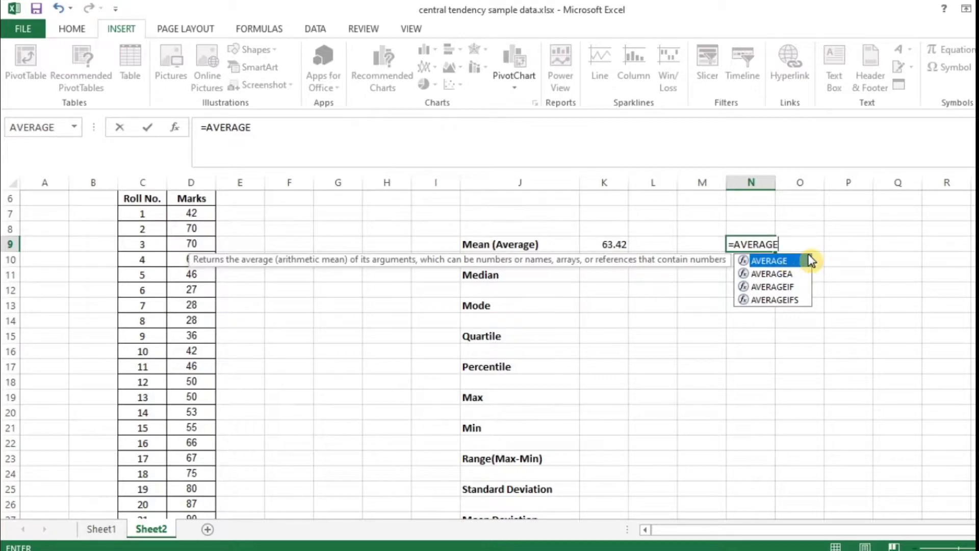
click(780, 245)
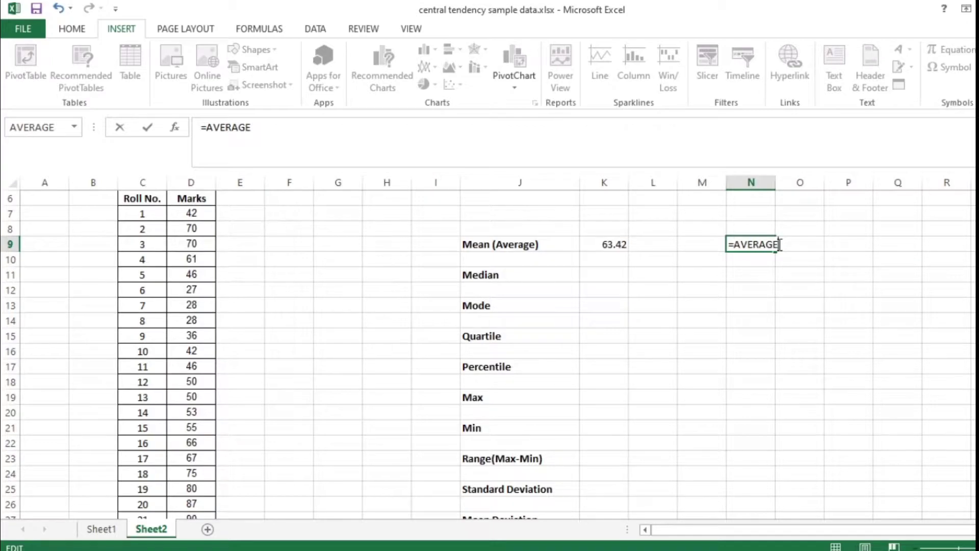
text(()
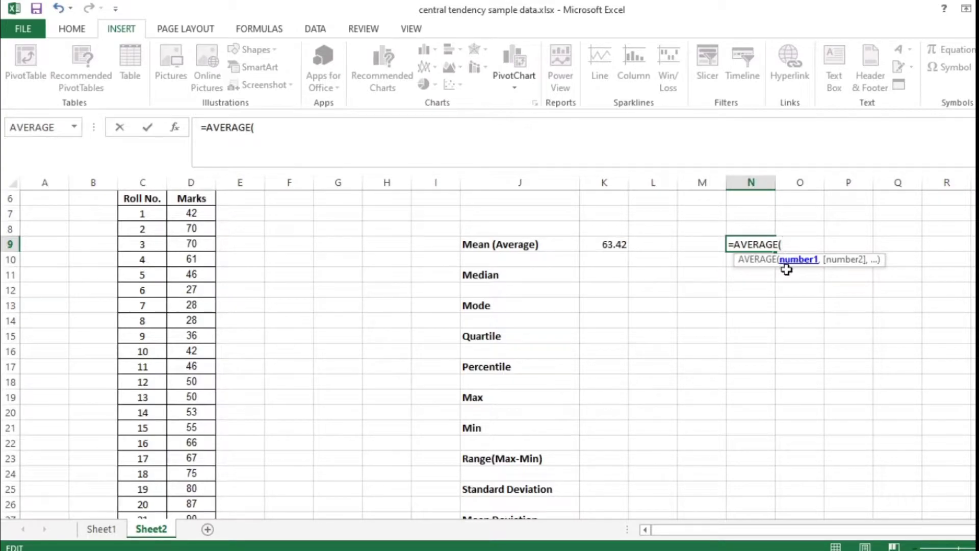
click(194, 216)
drag(194, 216, 192, 485)
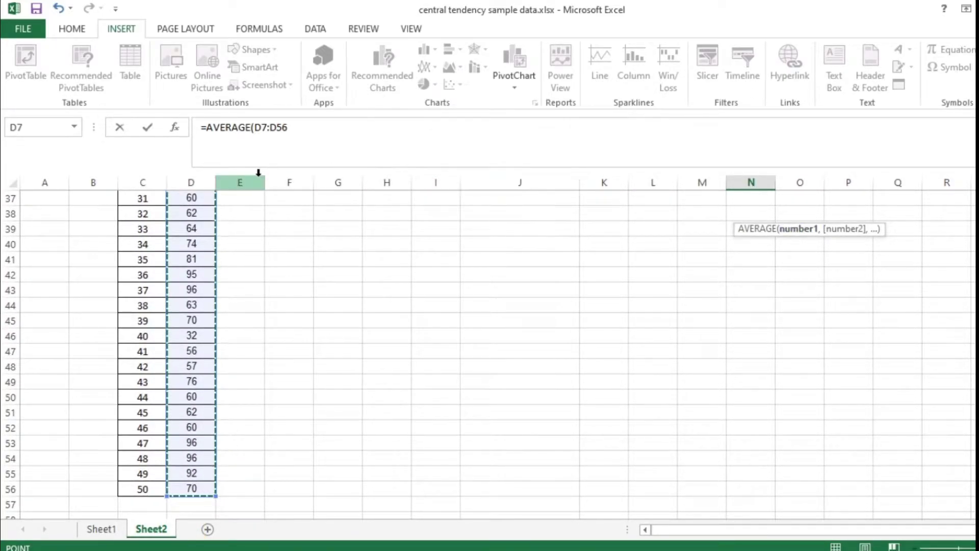
click(314, 128)
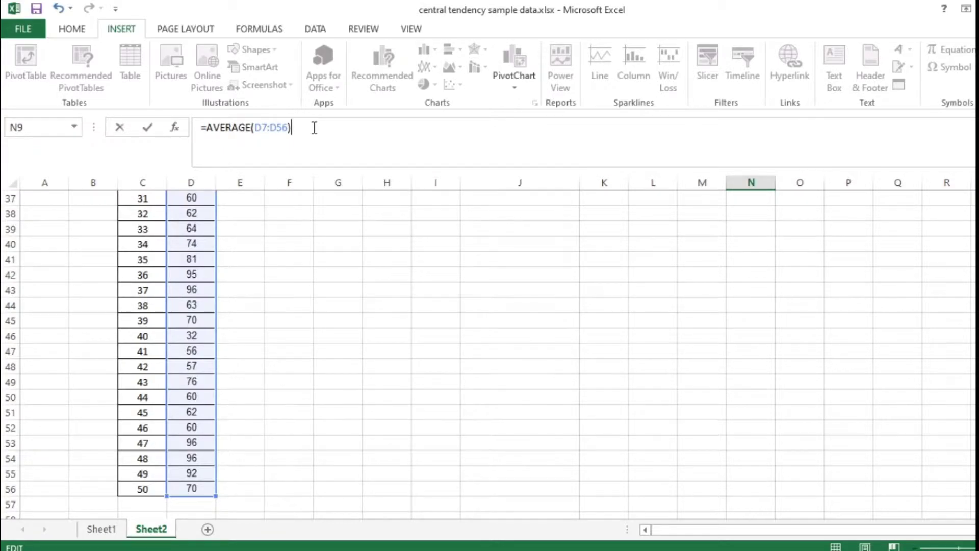
key(Return)
scroll(779, 337, up, 2)
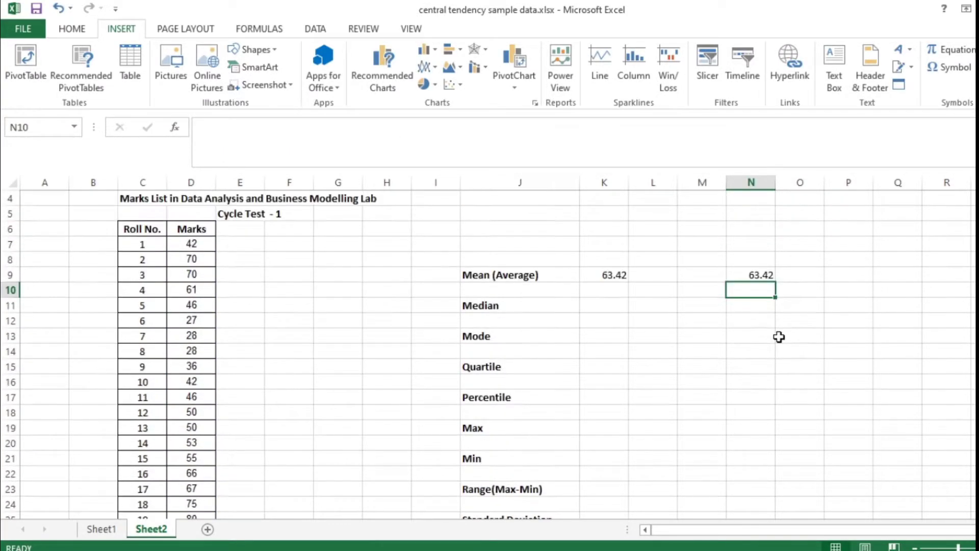
click(759, 275)
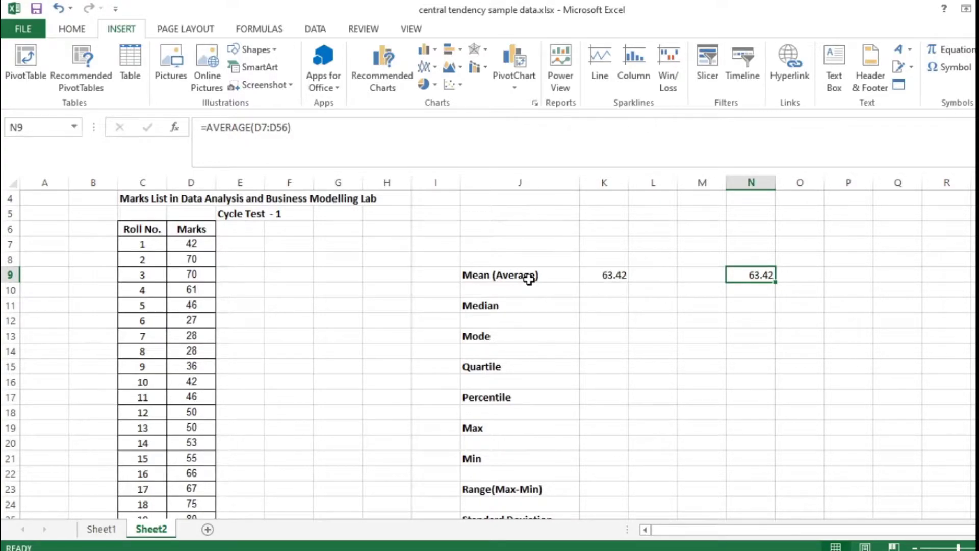
click(821, 278)
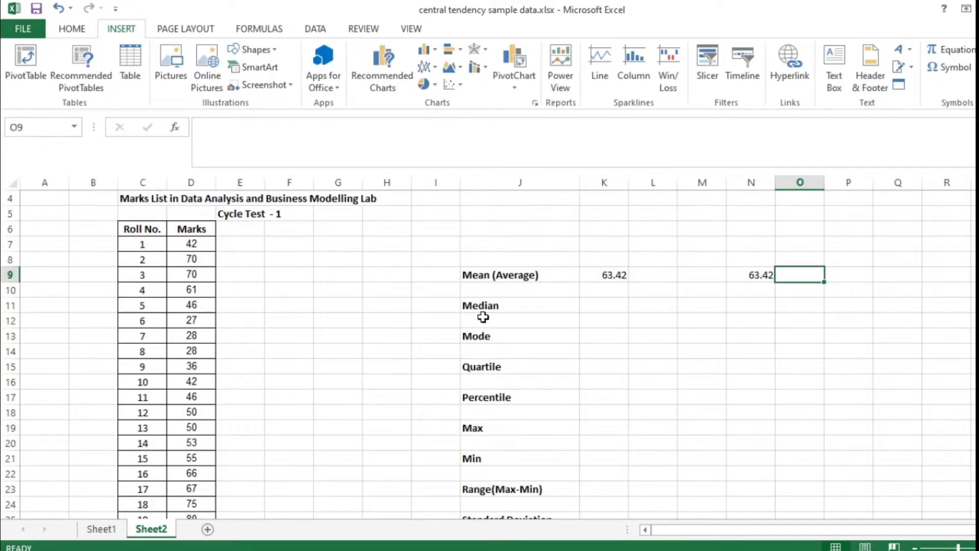
Insert the MEDIAN function in K11 beside Median, using the marks range D7:D56.
scroll(500, 304, down, 1)
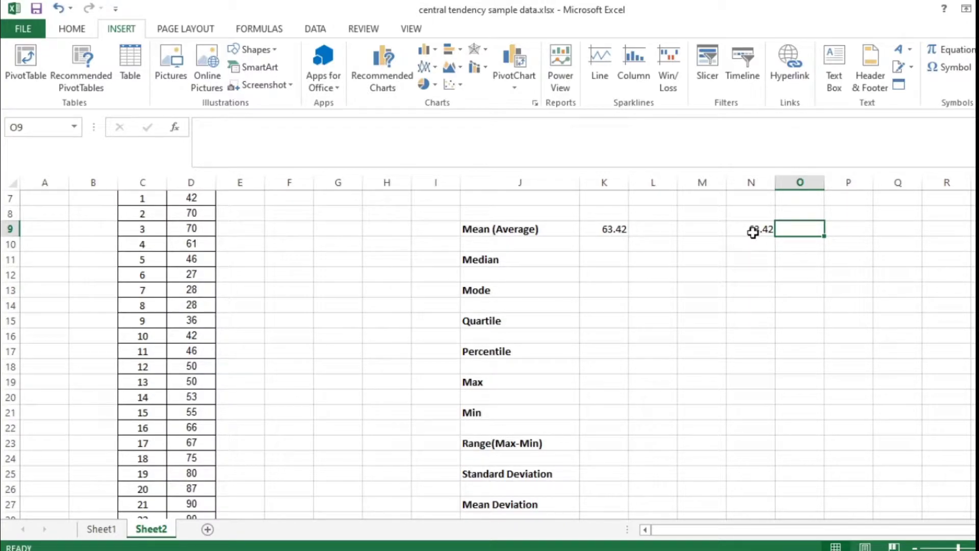
scroll(482, 280, up, 1)
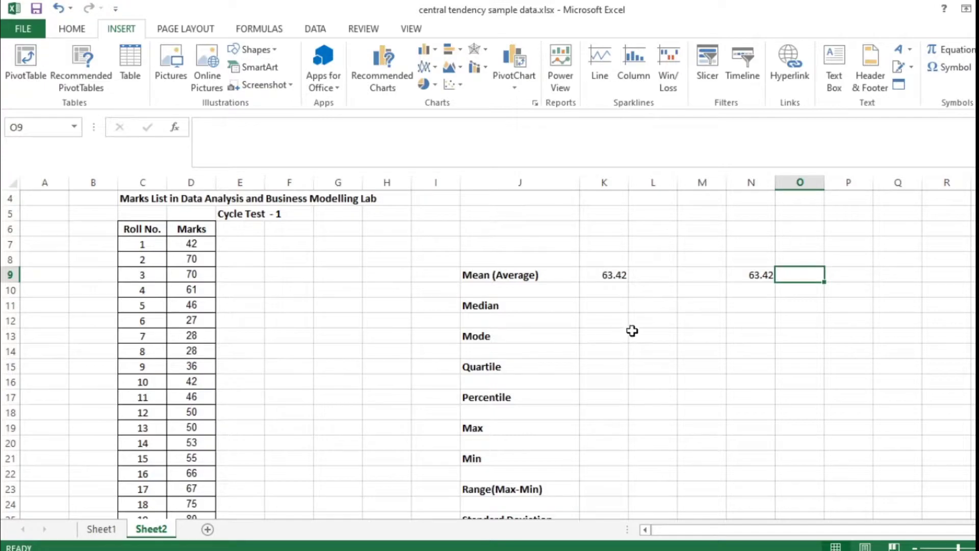
click(609, 306)
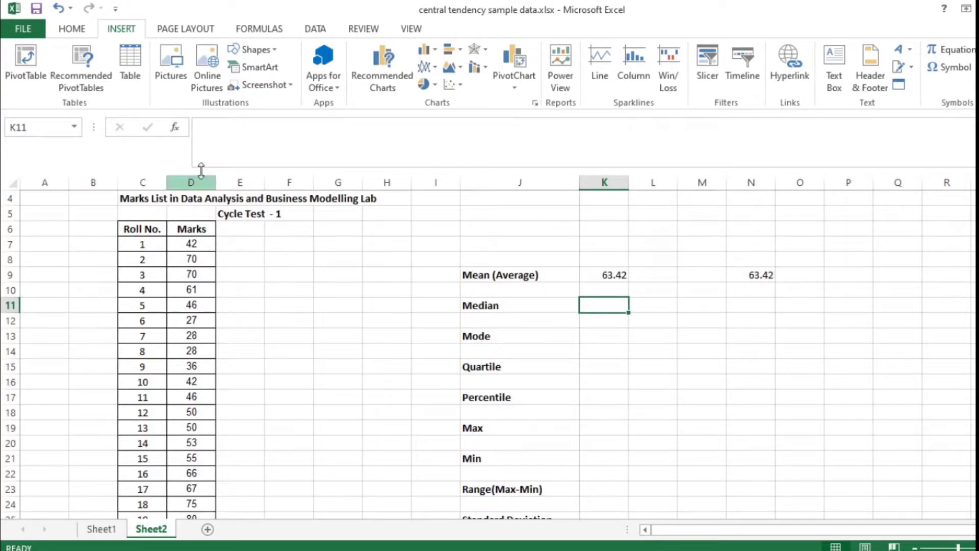
click(175, 127)
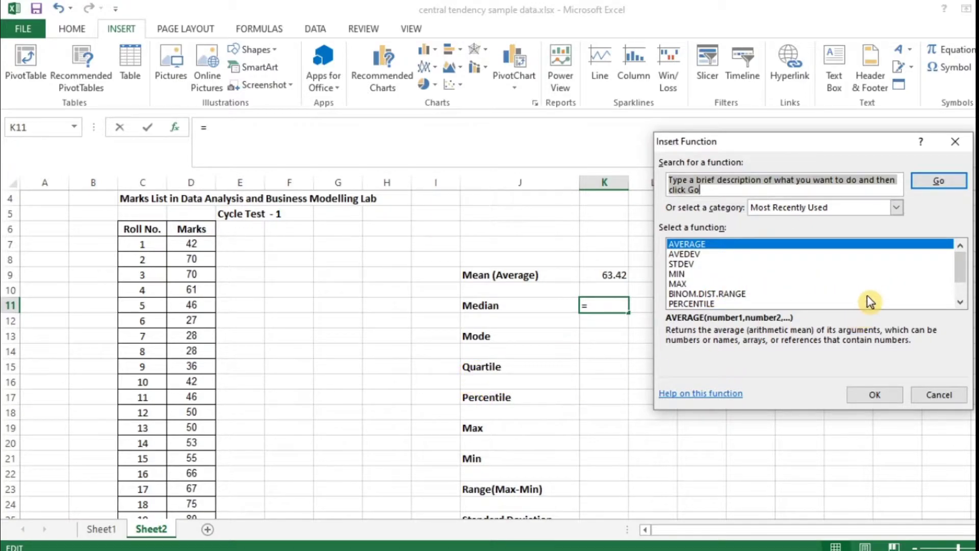
scroll(867, 290, down, 1)
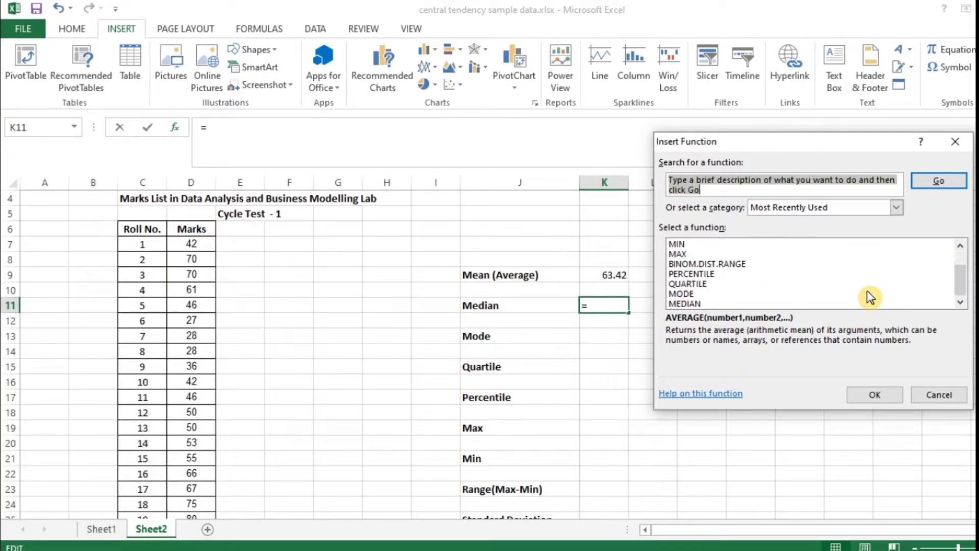
click(702, 304)
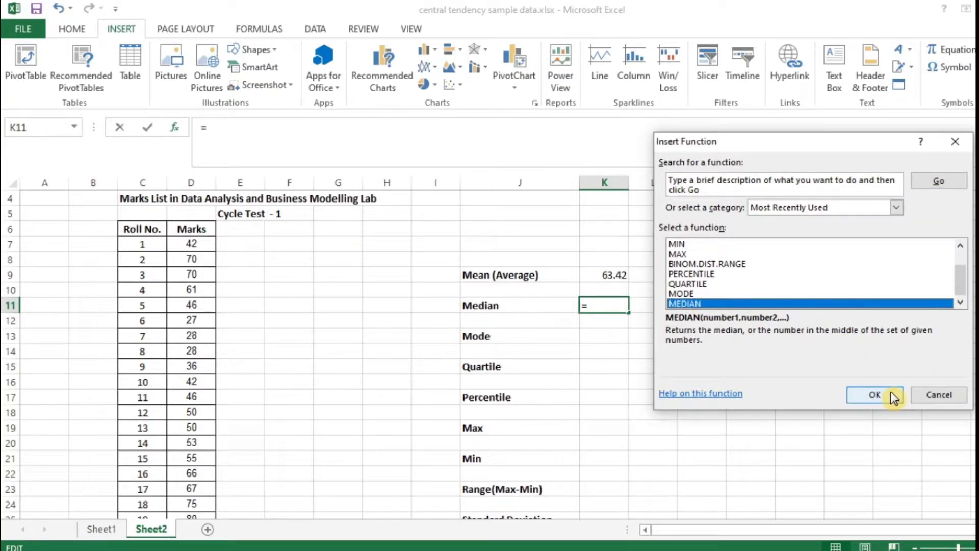
click(875, 395)
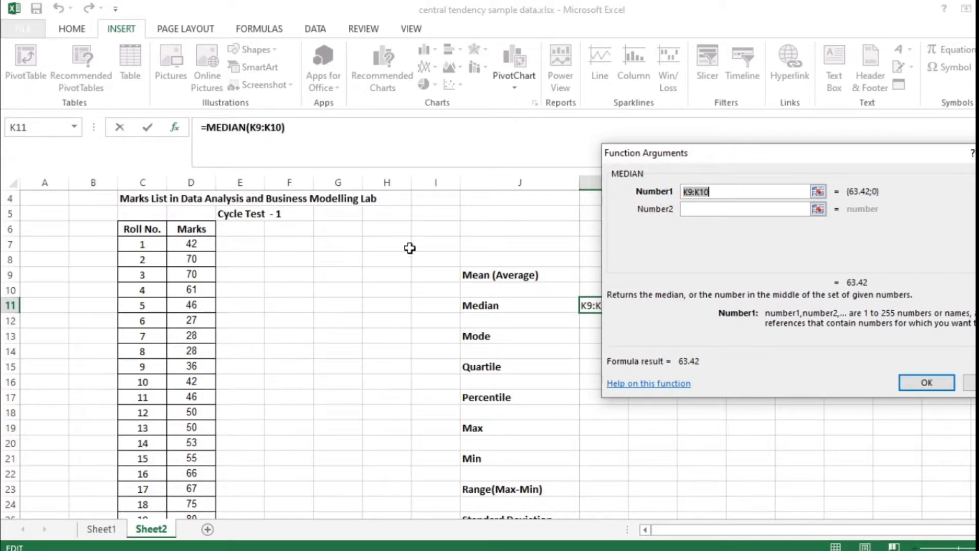
drag(195, 245, 207, 489)
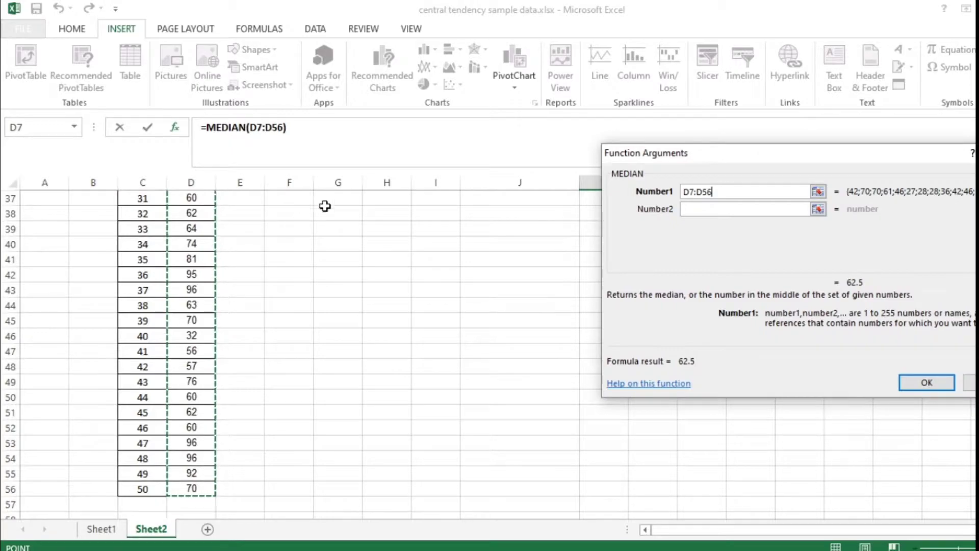
click(927, 383)
scroll(732, 301, up, 1)
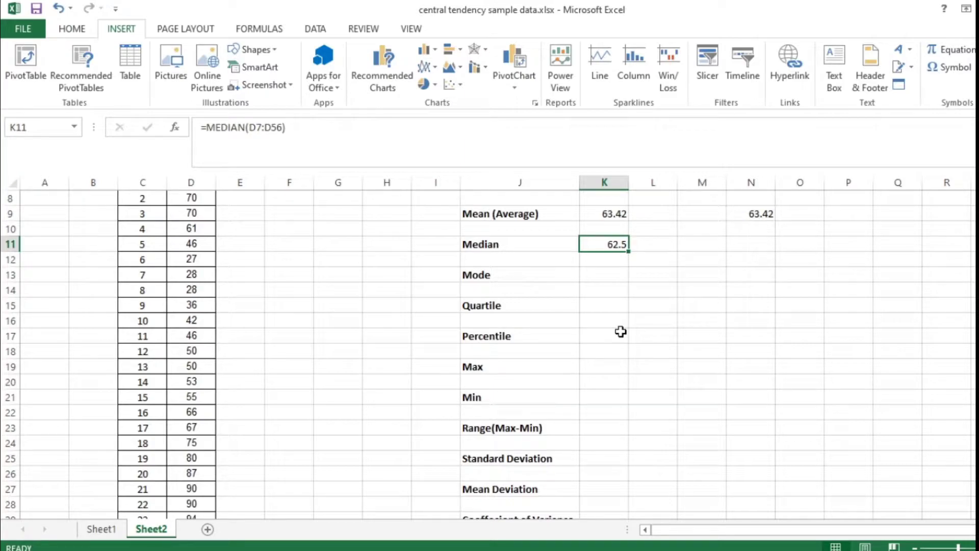
Insert the MODE function in K13 beside Mode, using the marks range D7:D56.
click(600, 275)
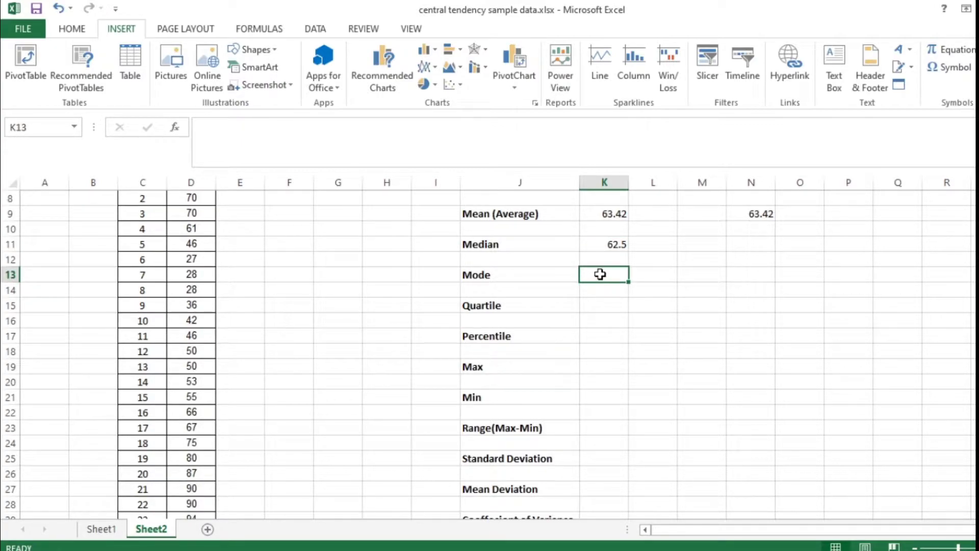
click(175, 122)
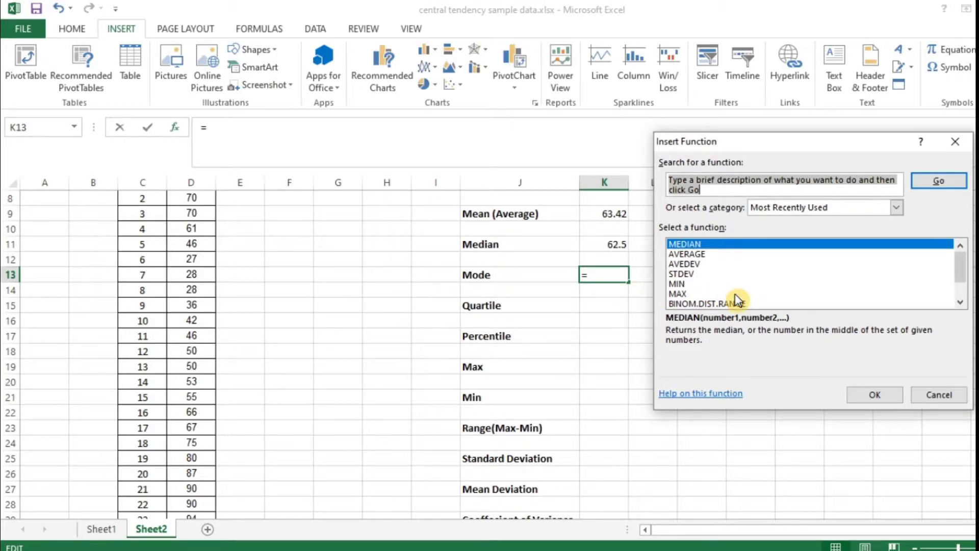
scroll(772, 278, down, 1)
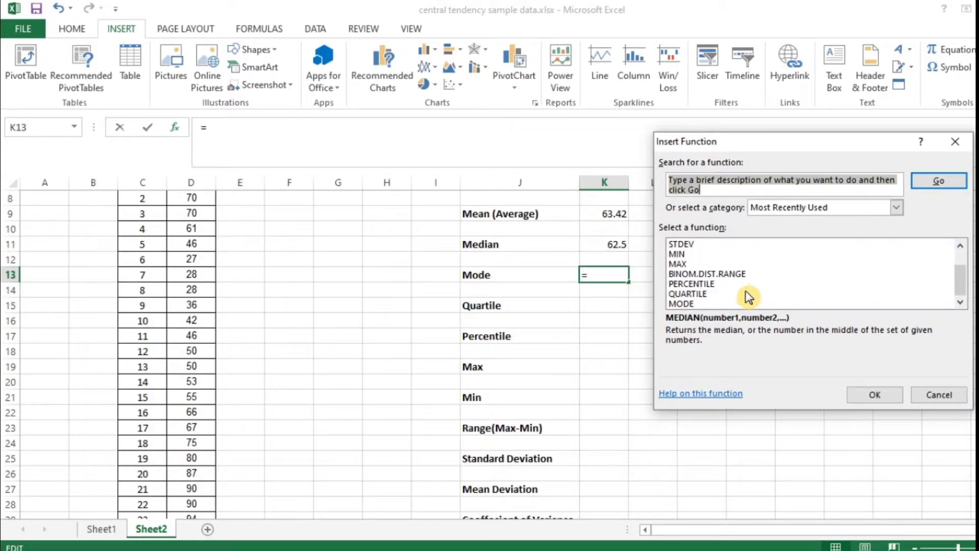
click(684, 304)
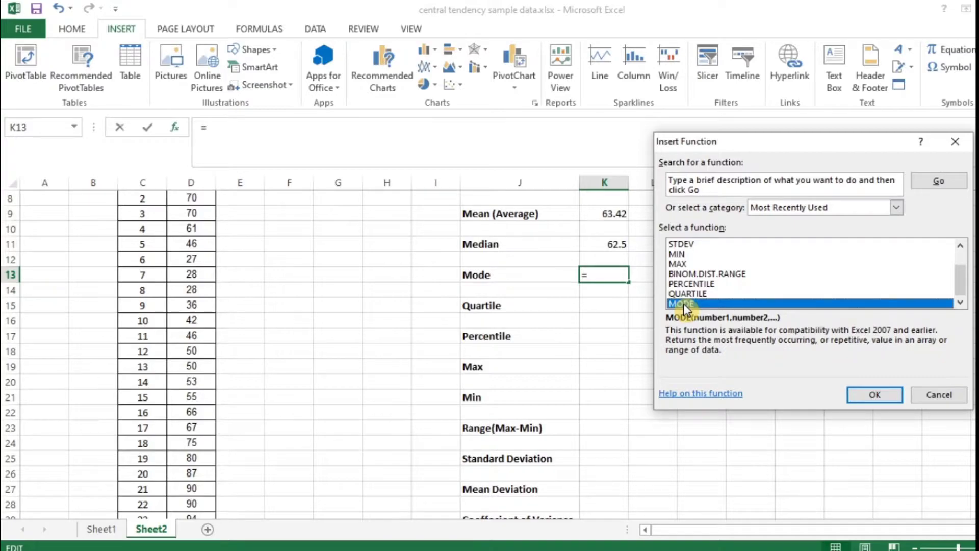
click(877, 394)
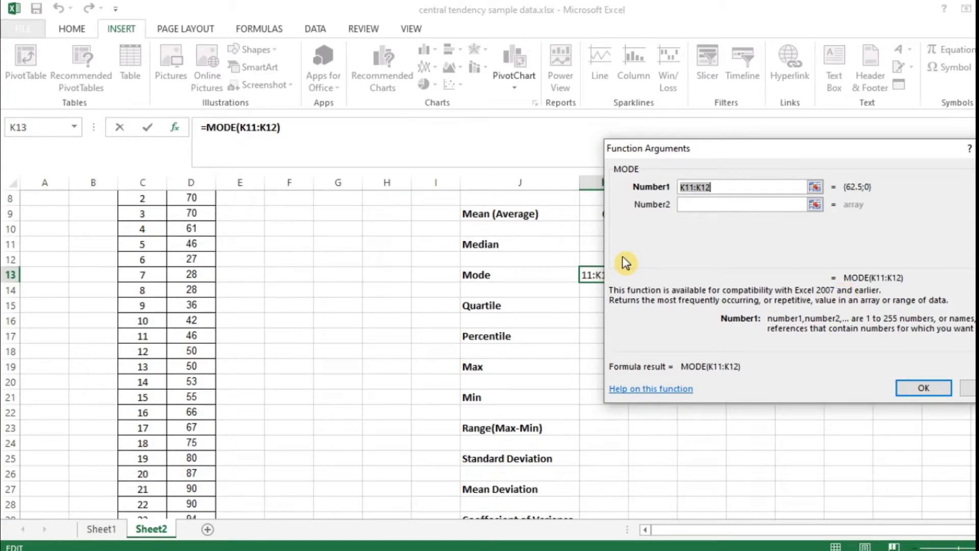
scroll(197, 286, up, 1)
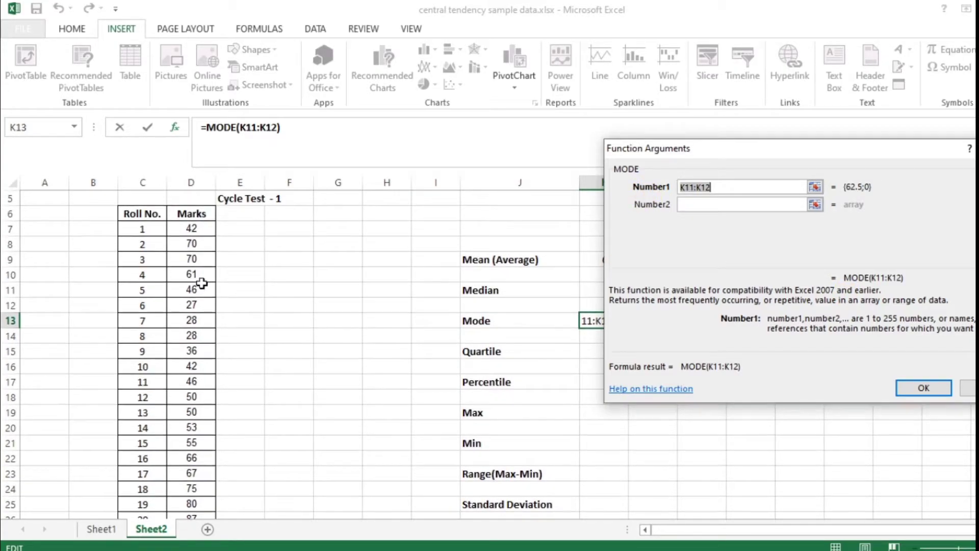
drag(192, 227, 195, 482)
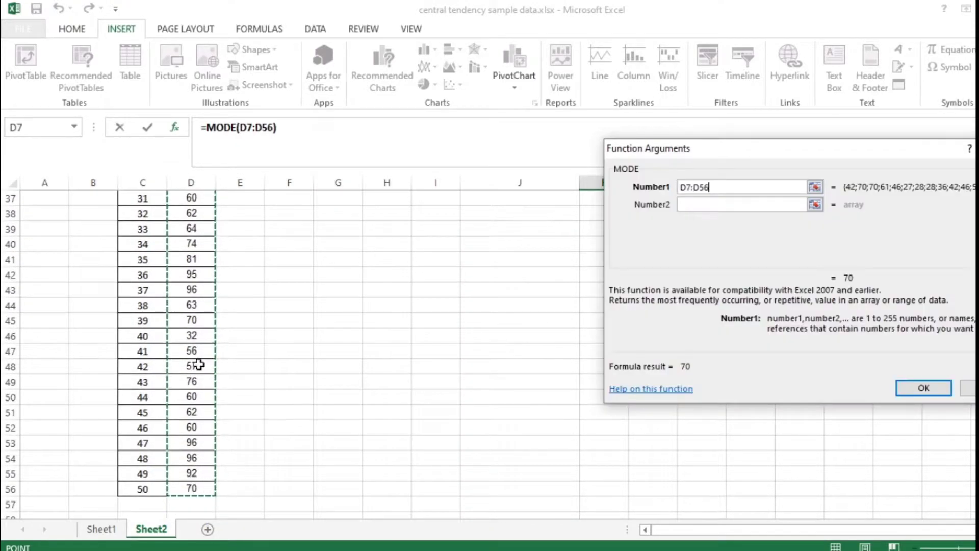
click(927, 387)
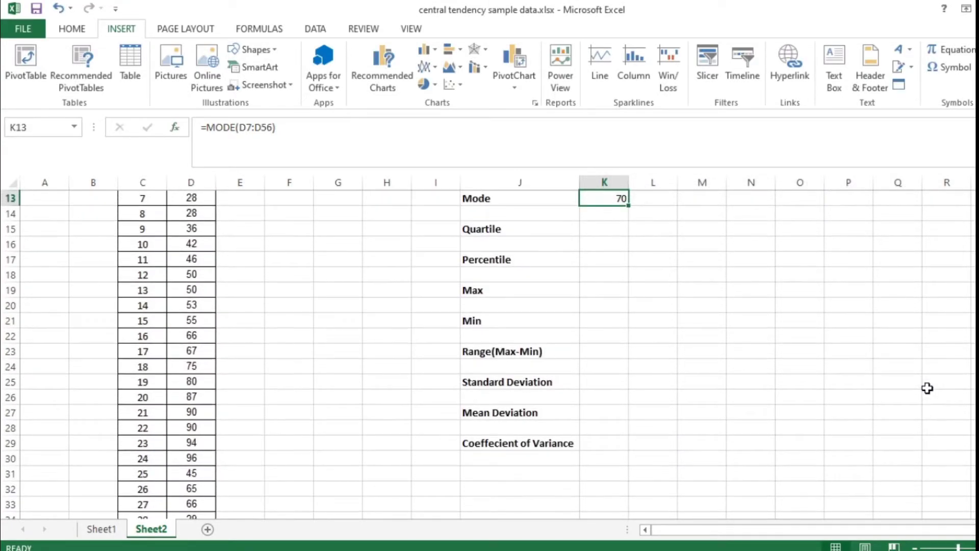
Examine the marks list for repeated values to compare with the mode in K13.
scroll(684, 317, up, 1)
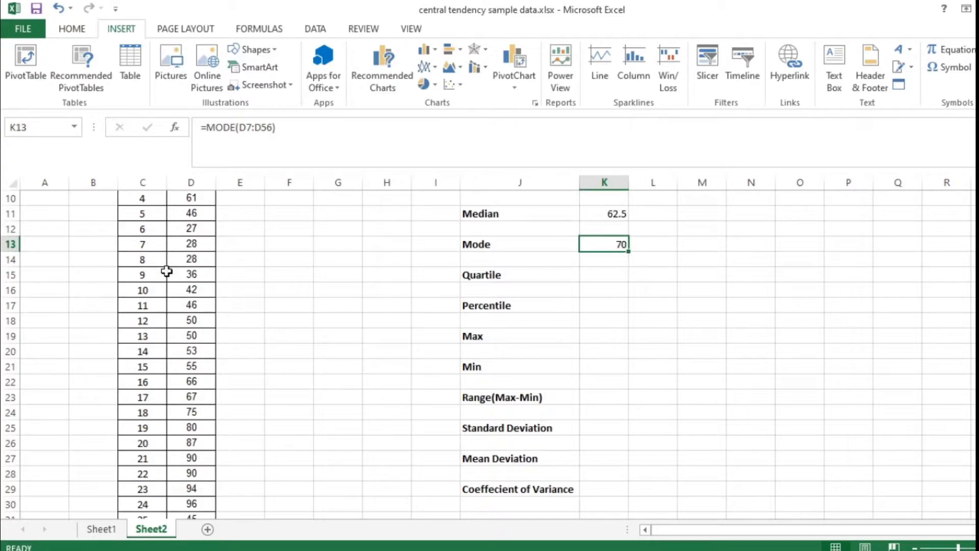
scroll(185, 234, up, 3)
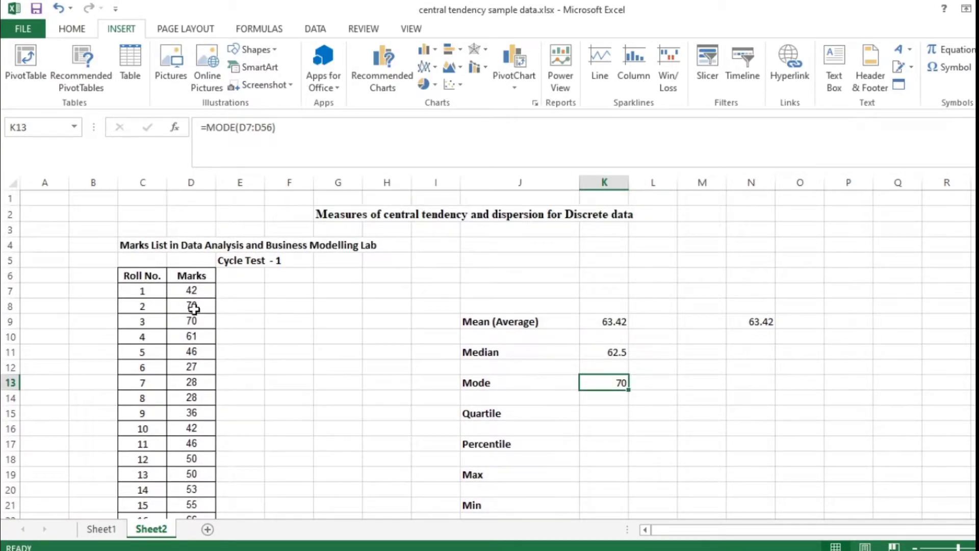
scroll(192, 306, down, 4)
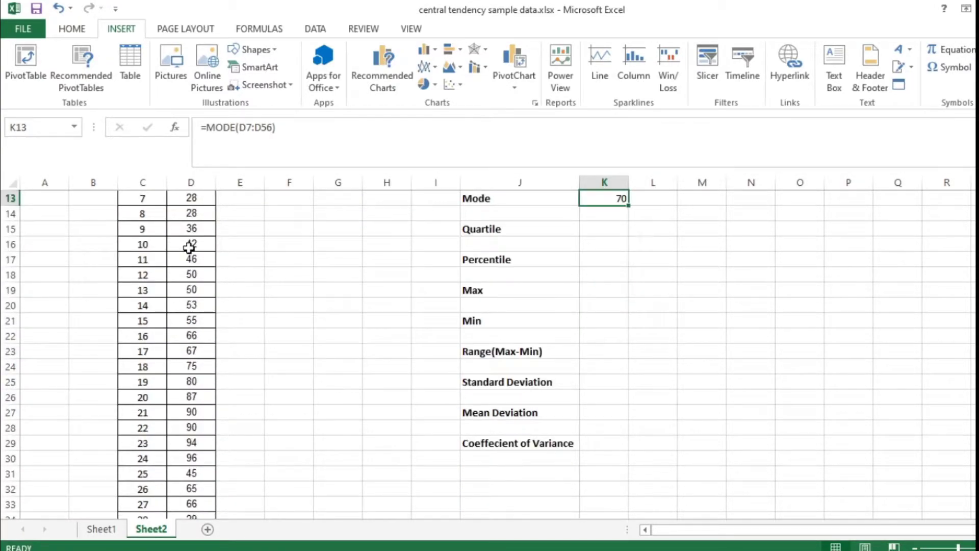
scroll(559, 245, up, 1)
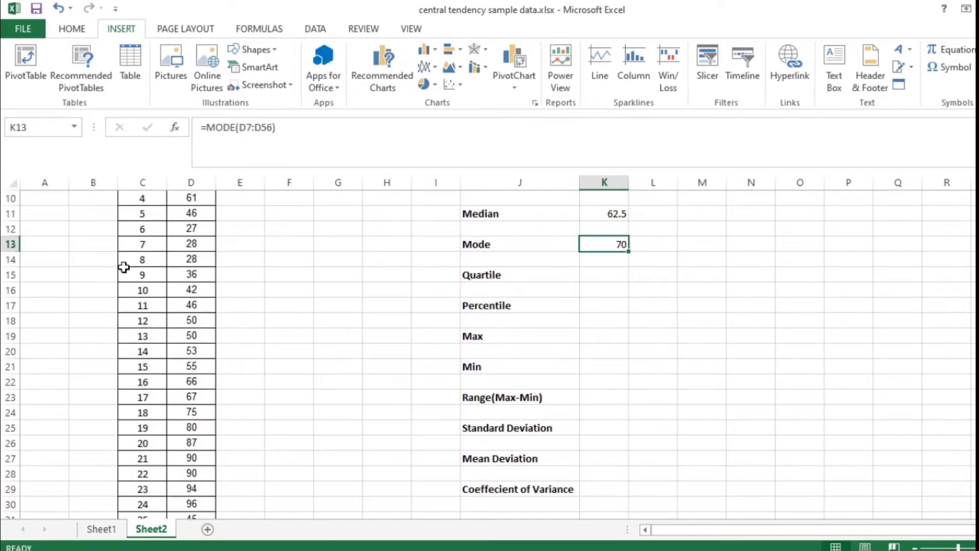
scroll(195, 254, down, 3)
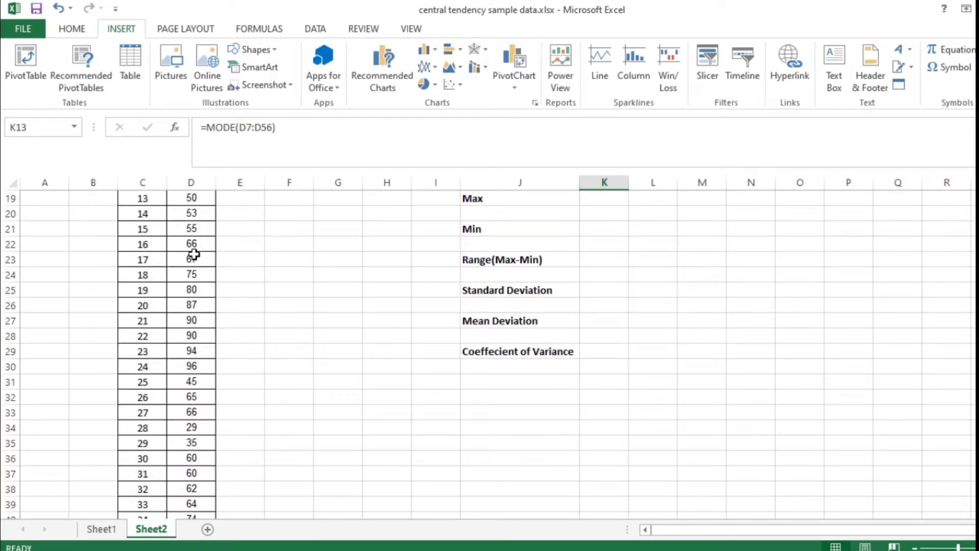
scroll(714, 322, up, 4)
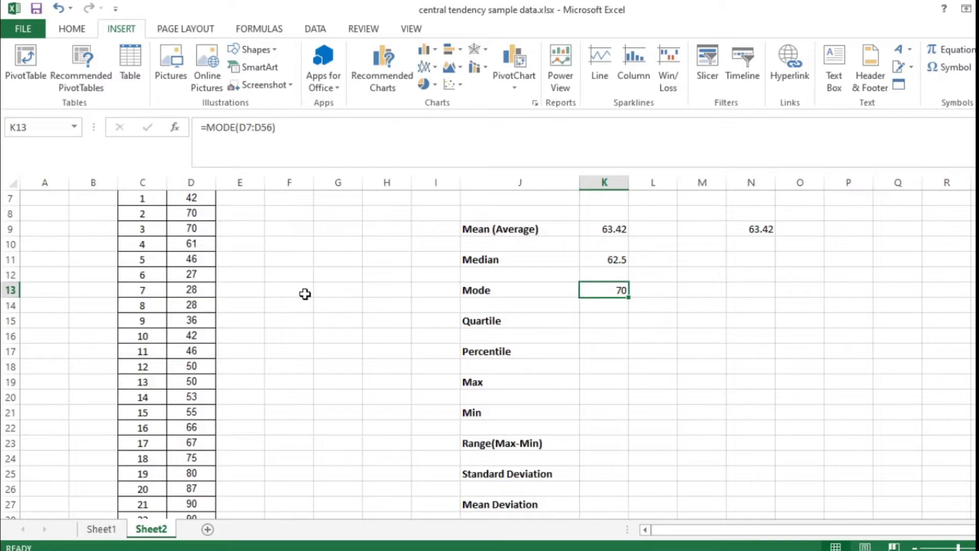
Insert the QUARTILE function in K15 beside Quartile, using the marks range D7:D56 and quart 1.
scroll(305, 294, up, 1)
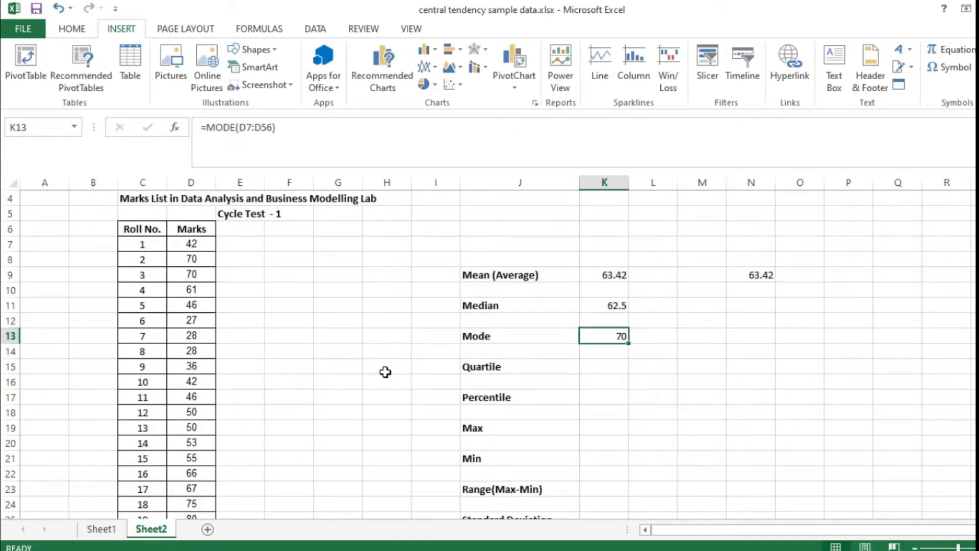
click(610, 368)
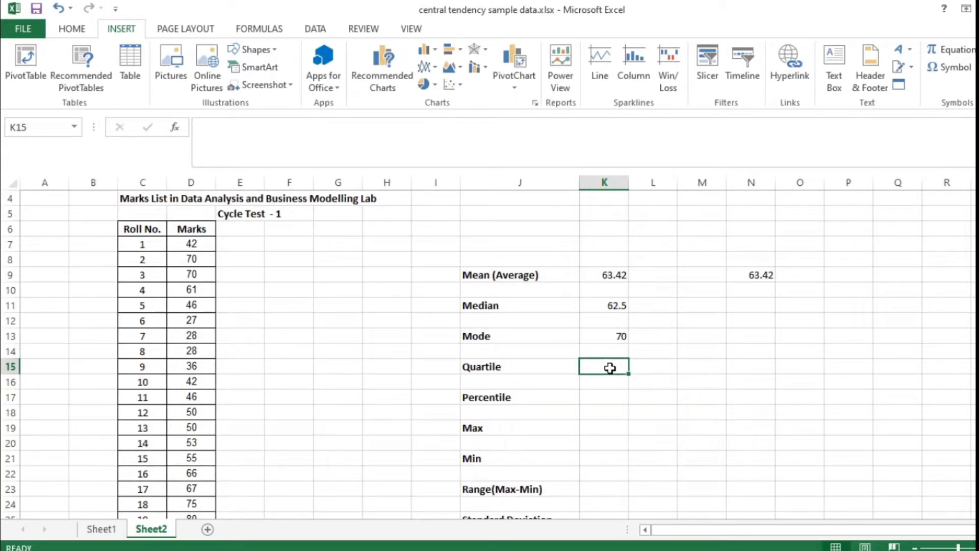
click(177, 130)
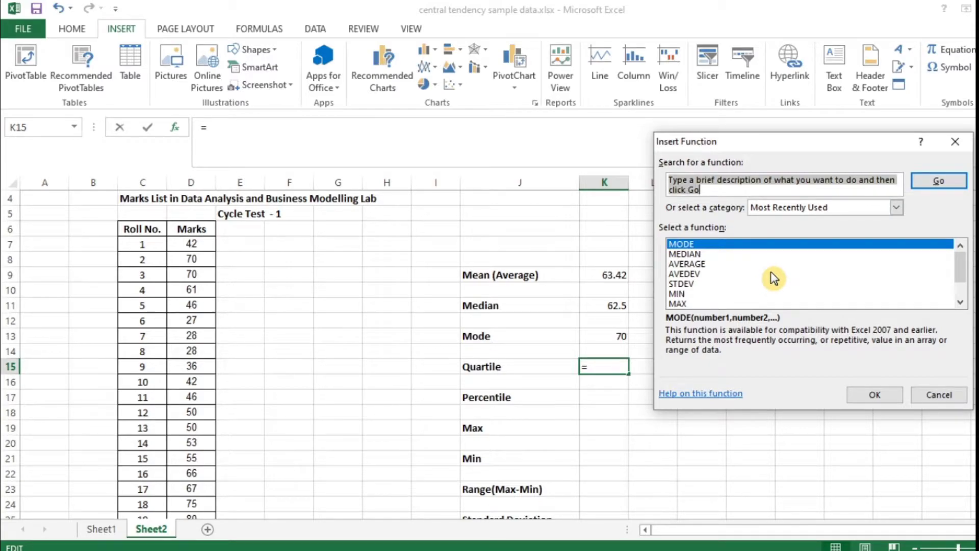
drag(963, 266, 962, 280)
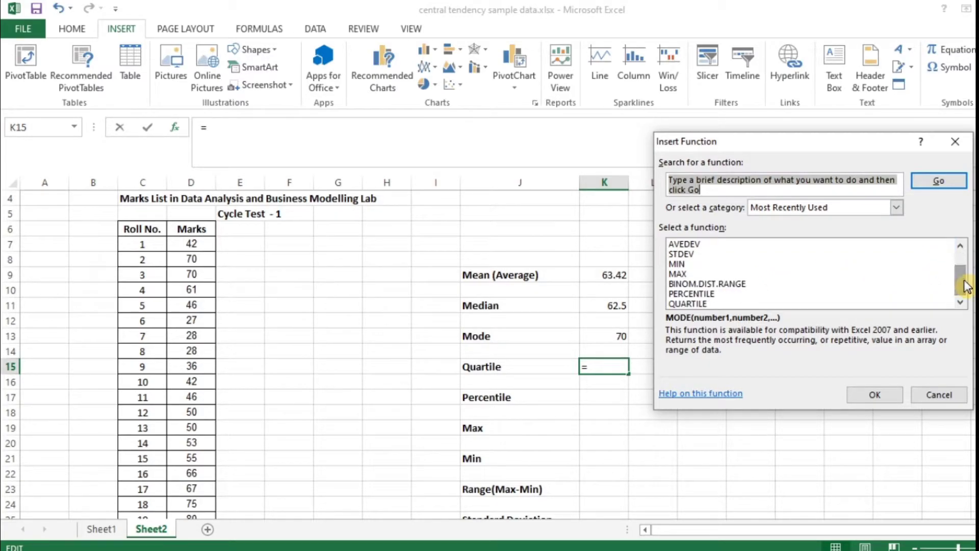
click(703, 304)
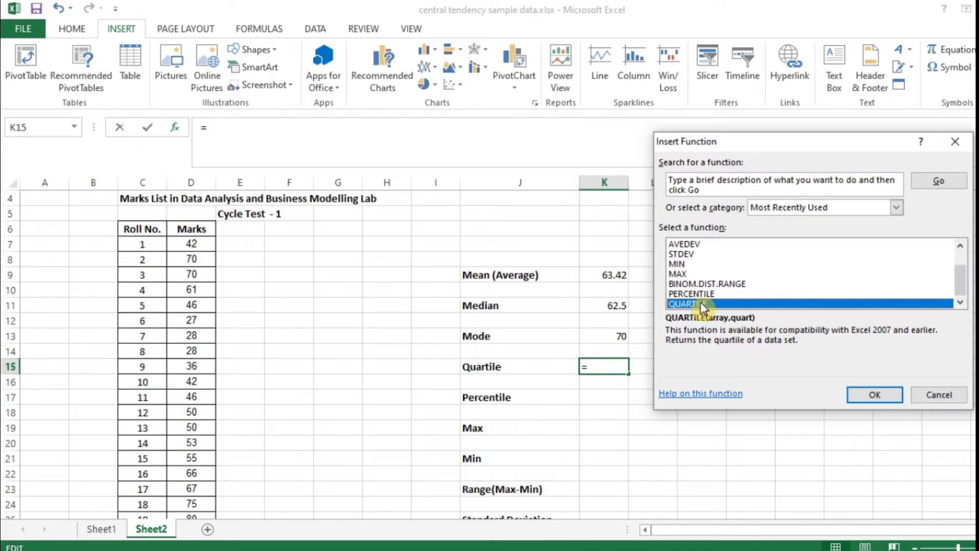
click(875, 395)
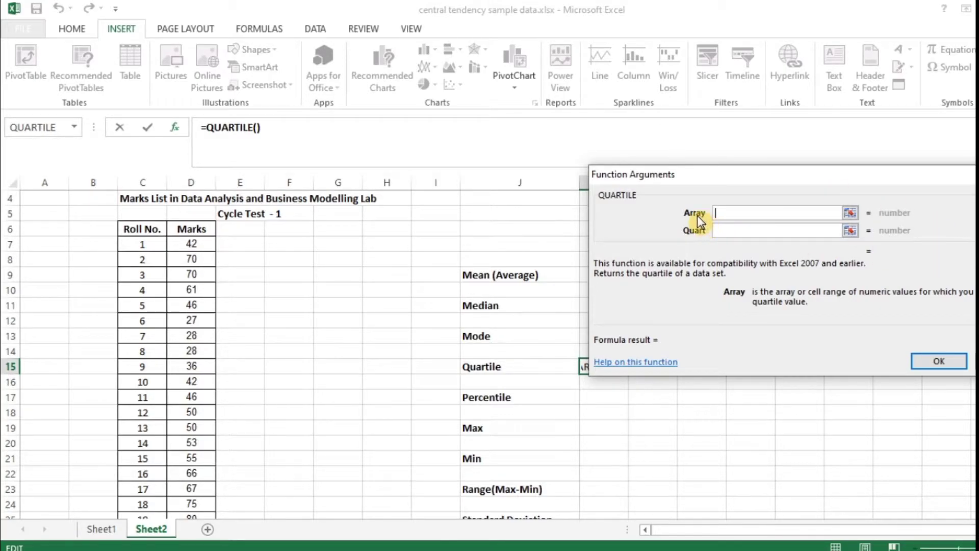
drag(191, 245, 208, 490)
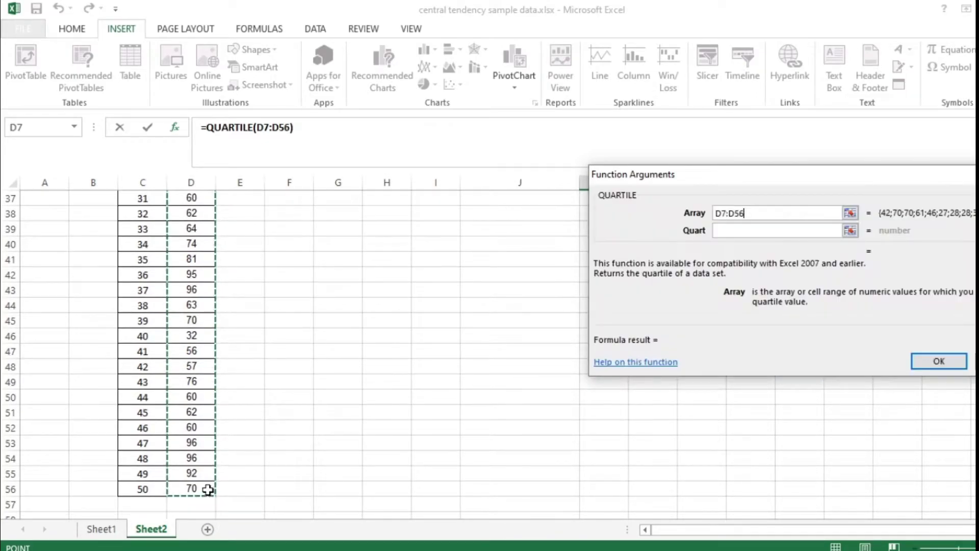
click(735, 229)
text(1)
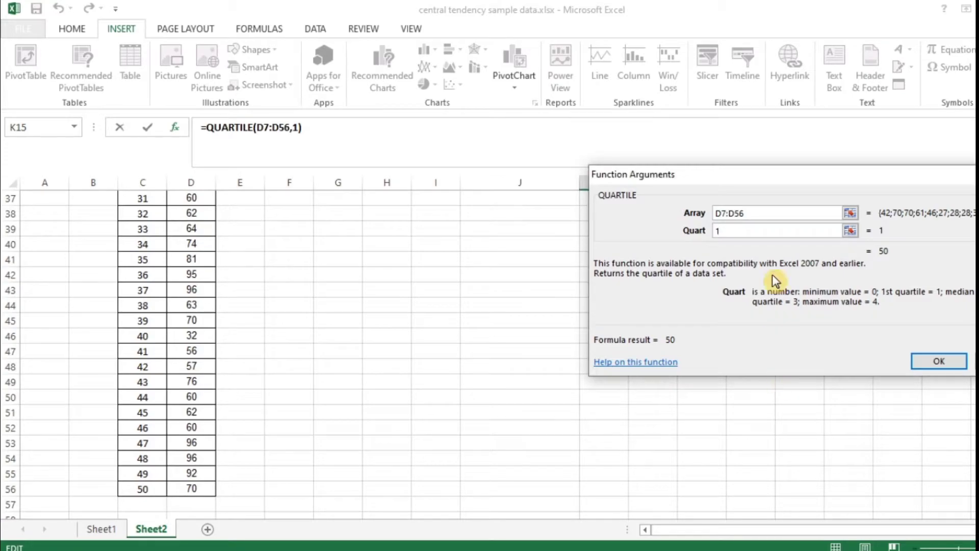
click(940, 362)
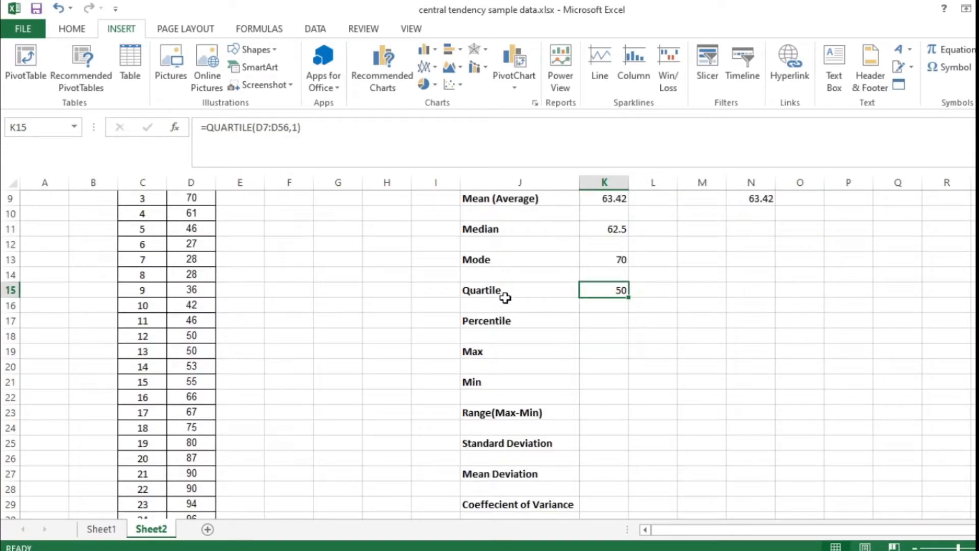
scroll(674, 310, up, 1)
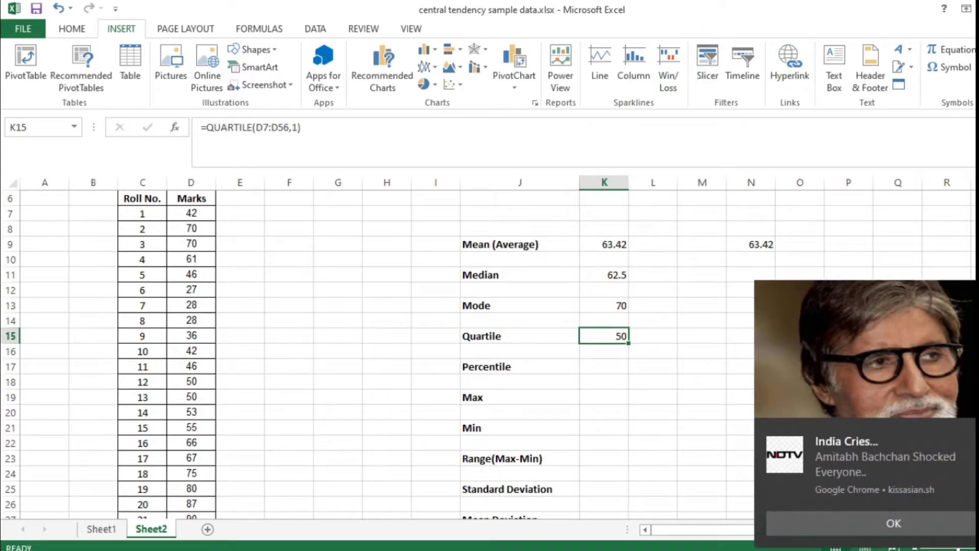
click(971, 442)
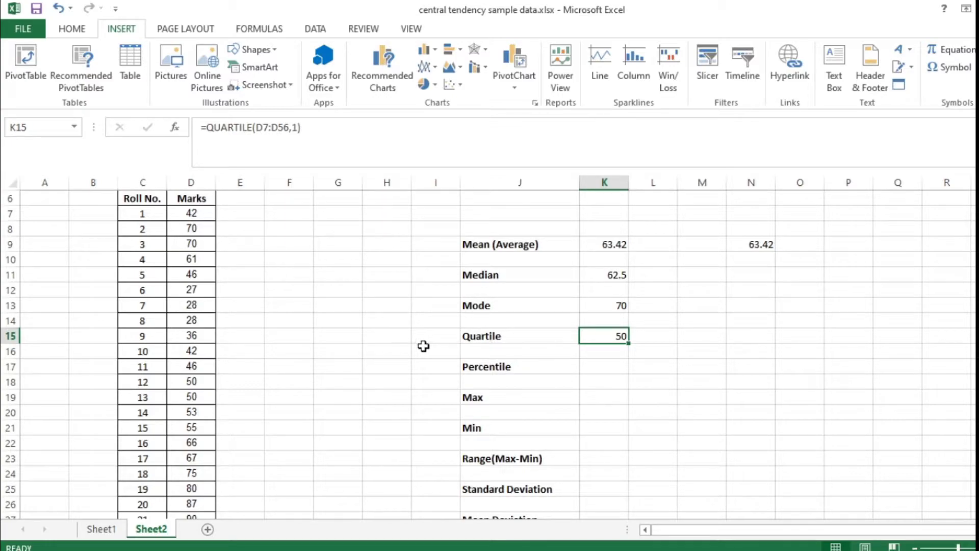
Insert the PERCENTILE function in K17 beside Percentile, using the marks range D7:D56 and K value 1.
scroll(518, 346, down, 1)
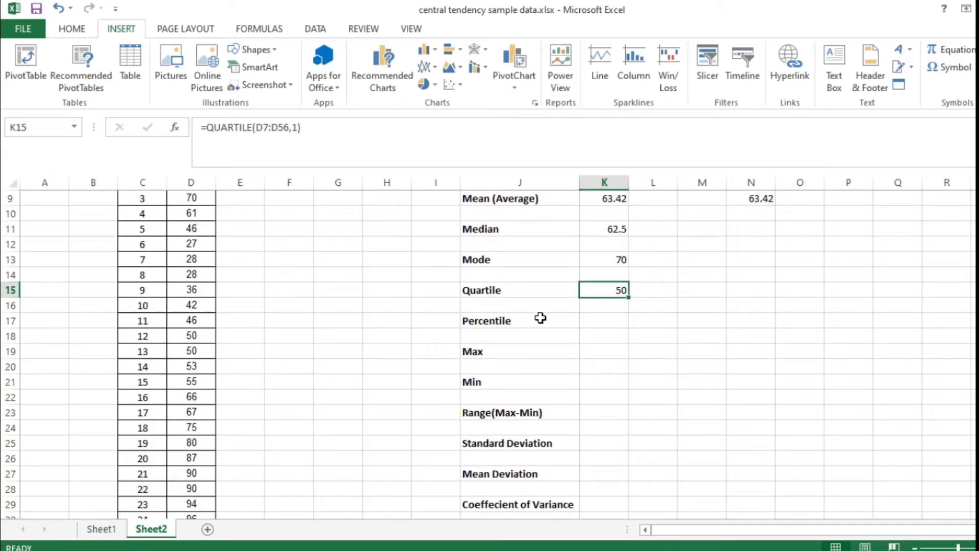
click(609, 321)
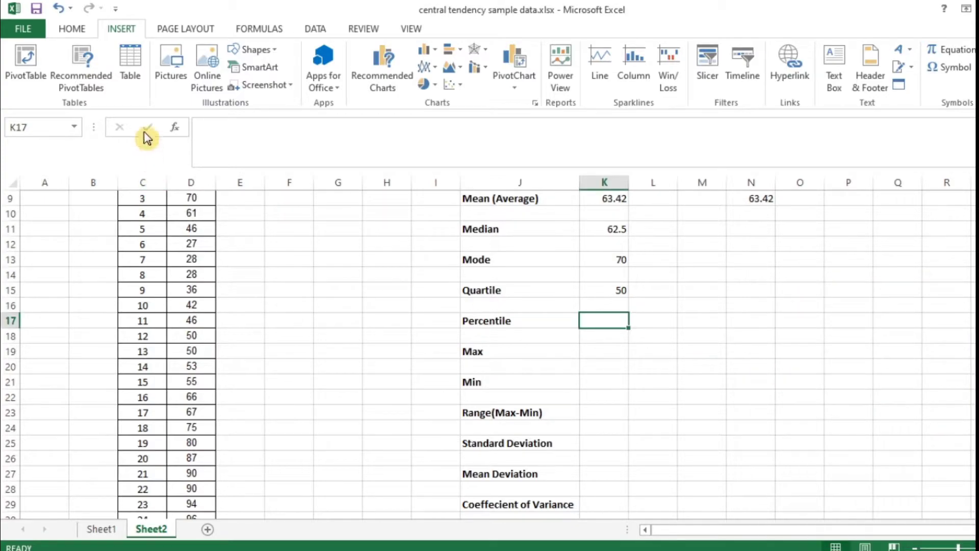
click(175, 129)
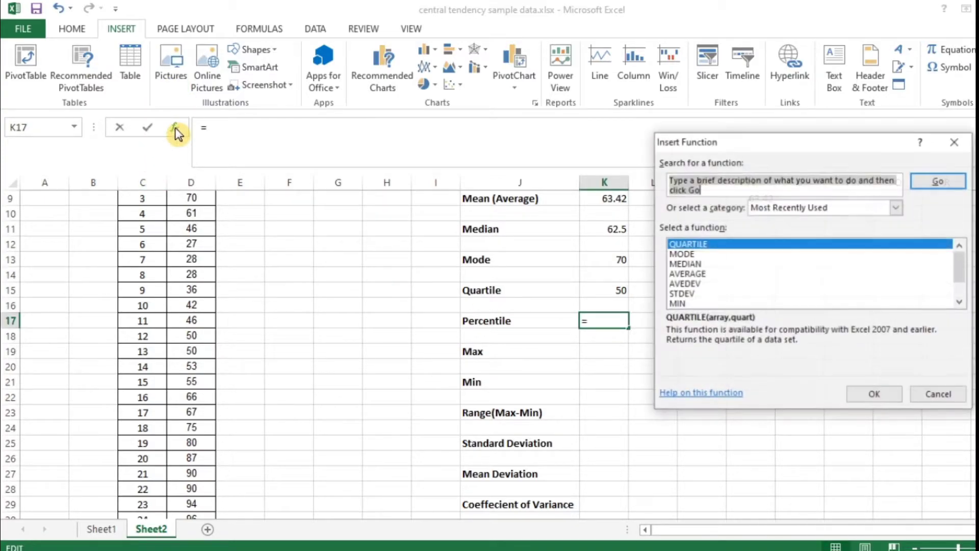
scroll(735, 276, down, 1)
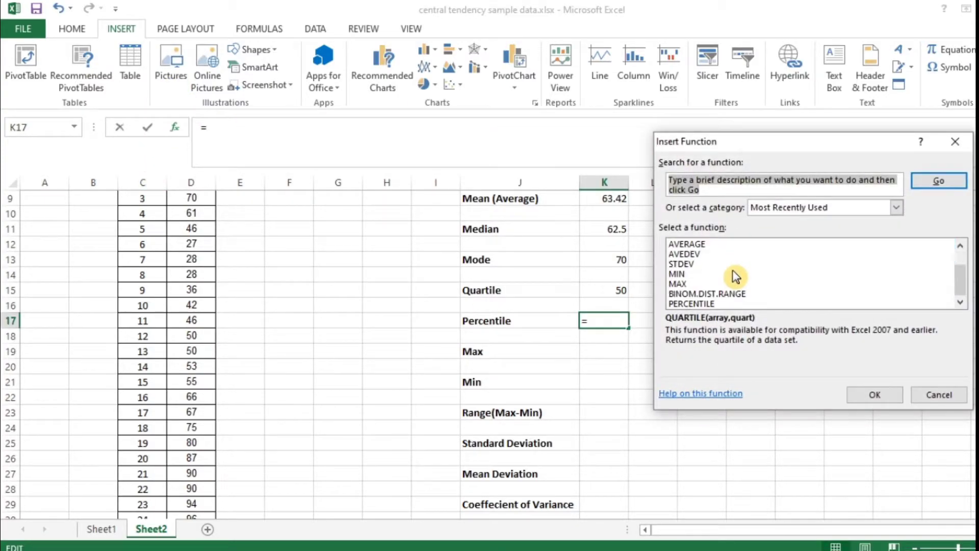
click(716, 303)
click(877, 395)
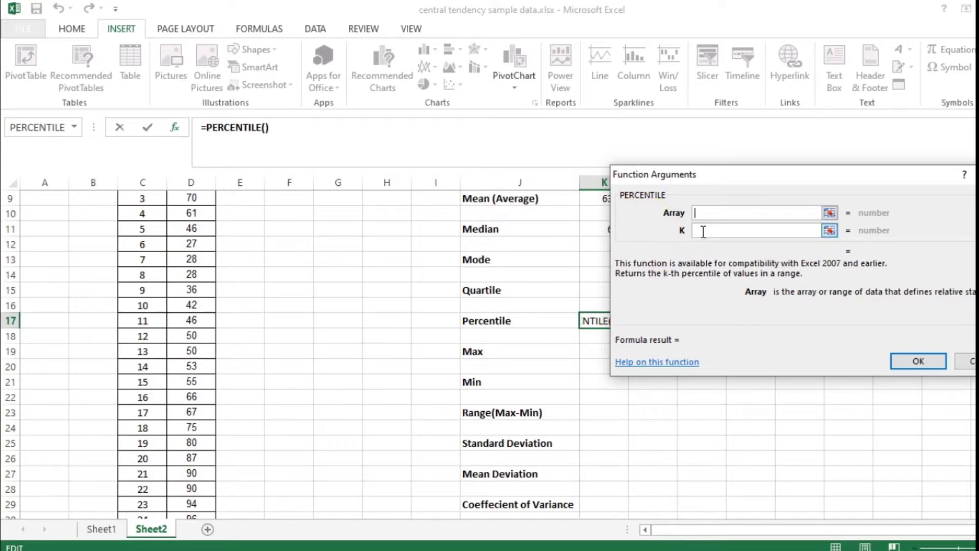
scroll(194, 304, up, 1)
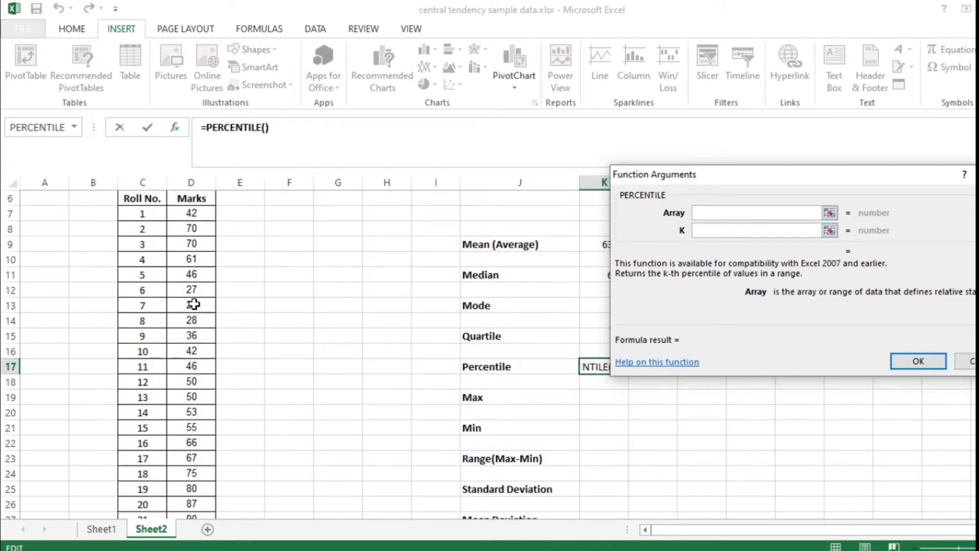
scroll(194, 304, up, 1)
drag(206, 258, 206, 485)
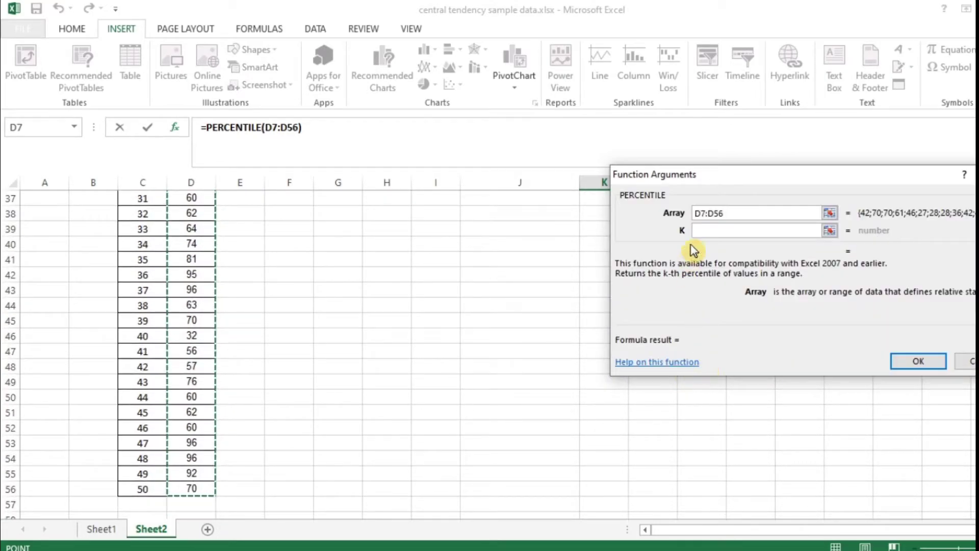
click(712, 230)
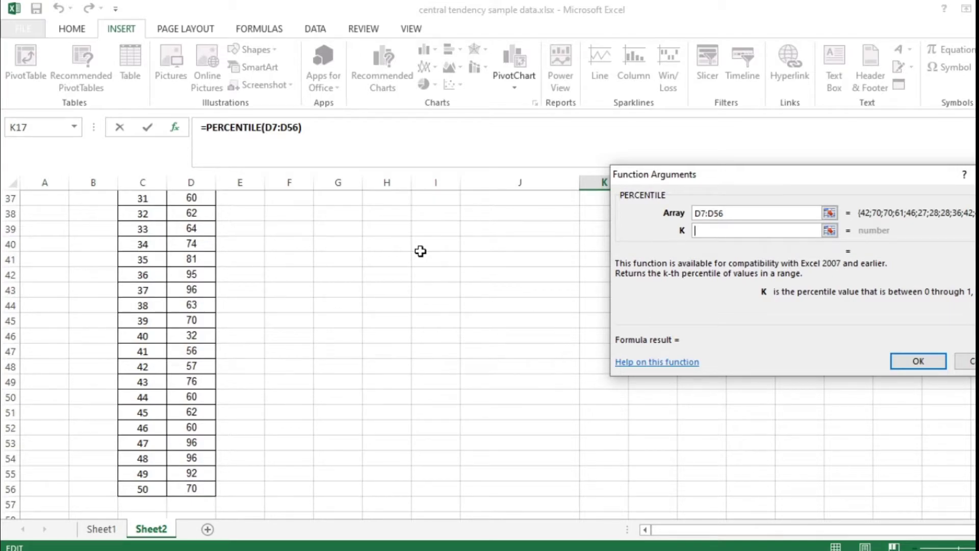
text(1)
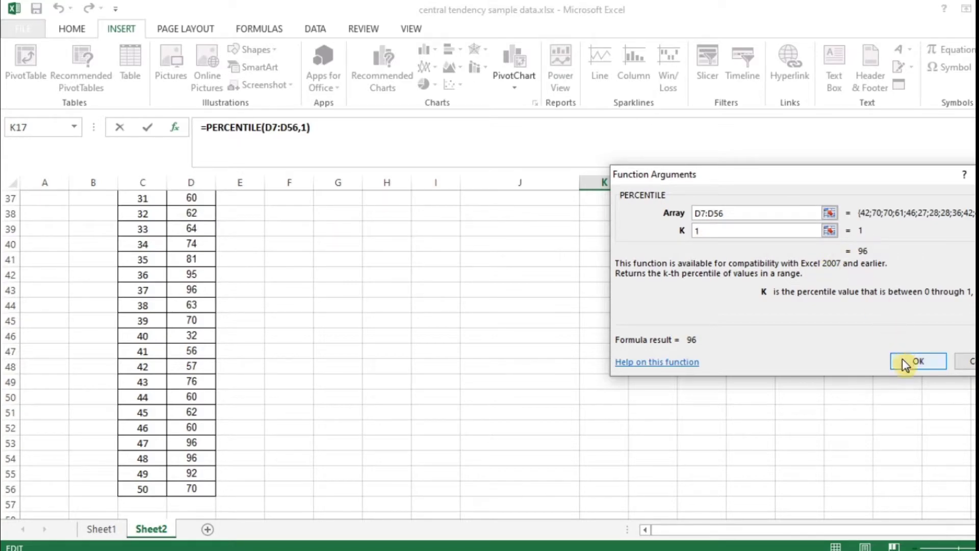
click(918, 360)
scroll(723, 356, up, 8)
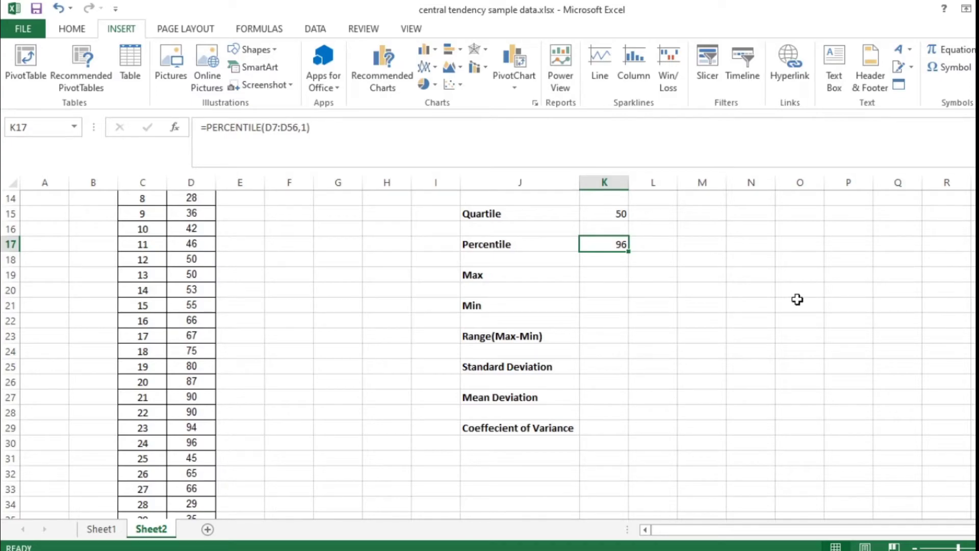
scroll(798, 300, up, 1)
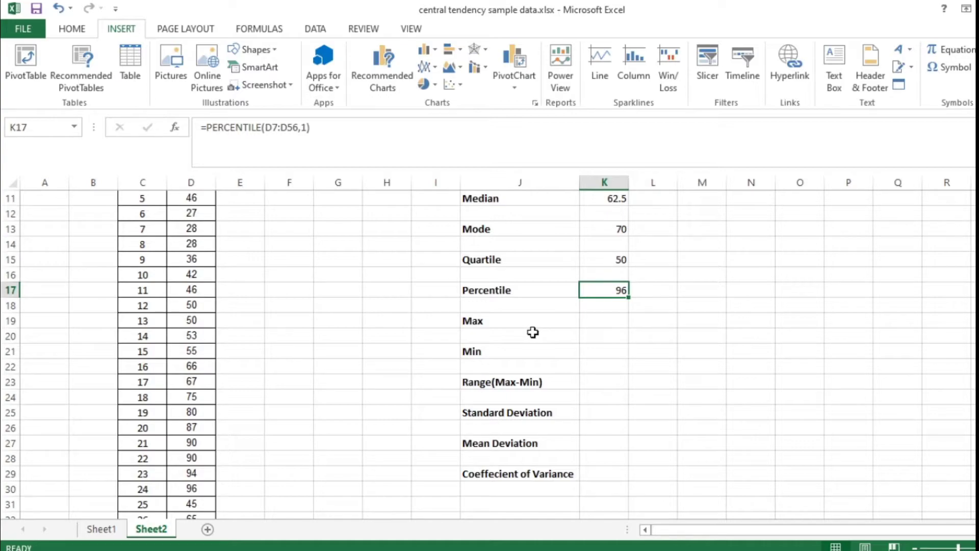
Enter the formula =MAX(D7:D56) manually in K19 beside Max.
scroll(332, 294, up, 4)
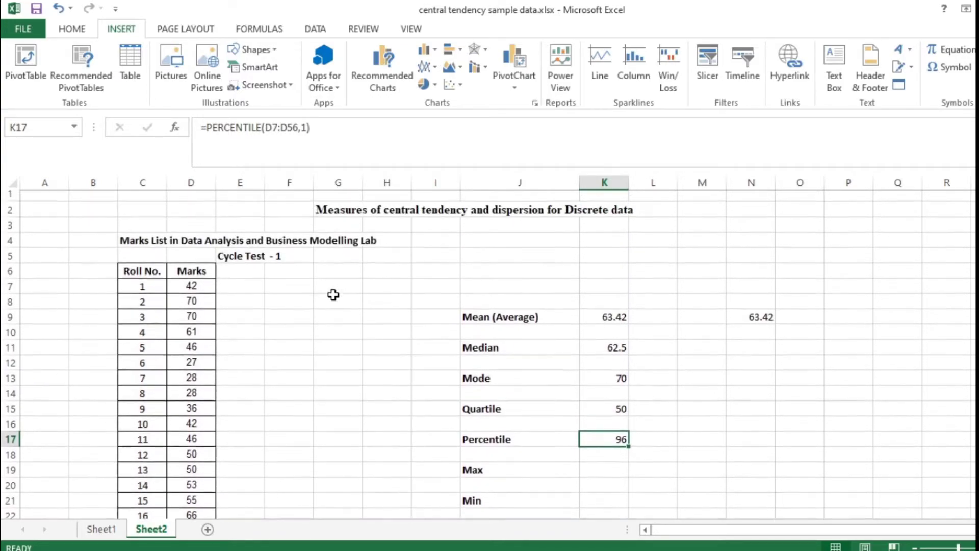
scroll(470, 354, down, 2)
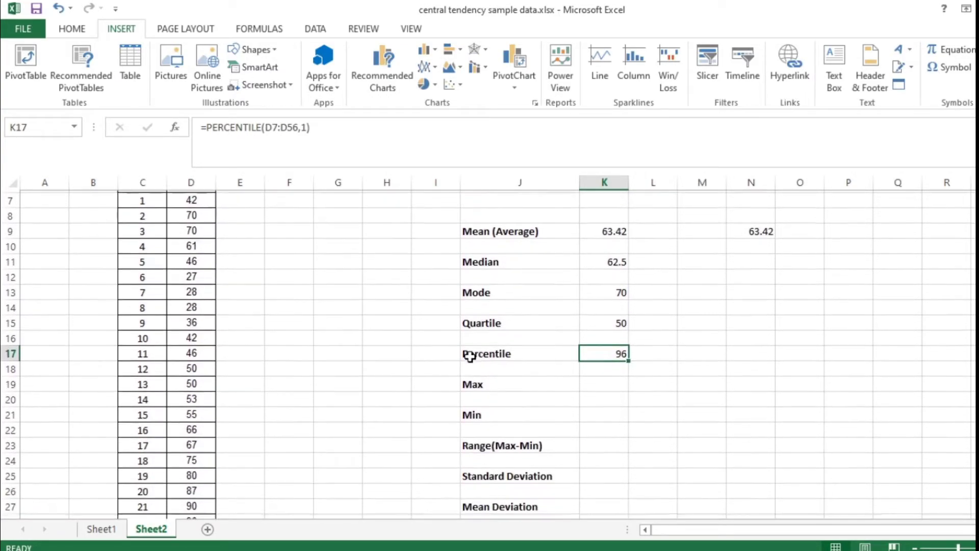
scroll(276, 333, down, 1)
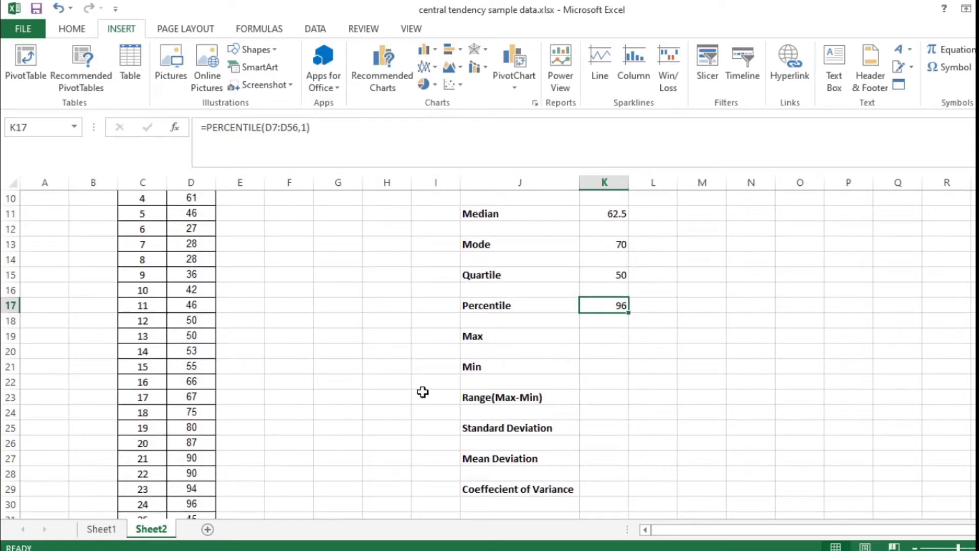
click(611, 336)
double_click(611, 336)
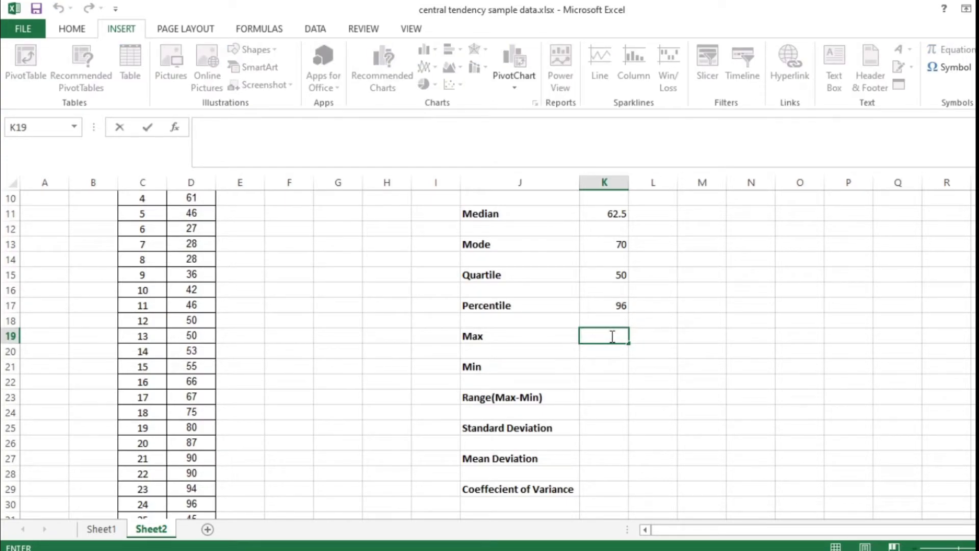
text(=)
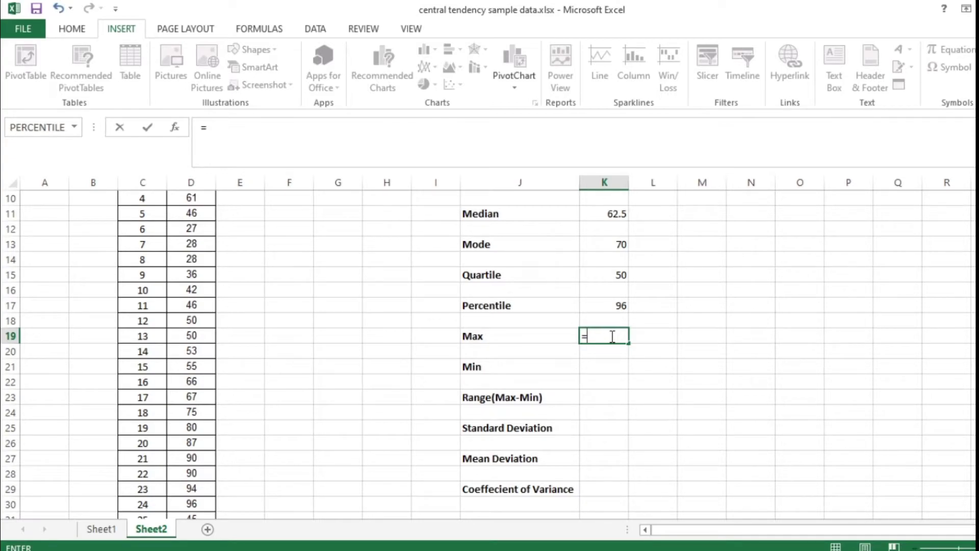
text(MA)
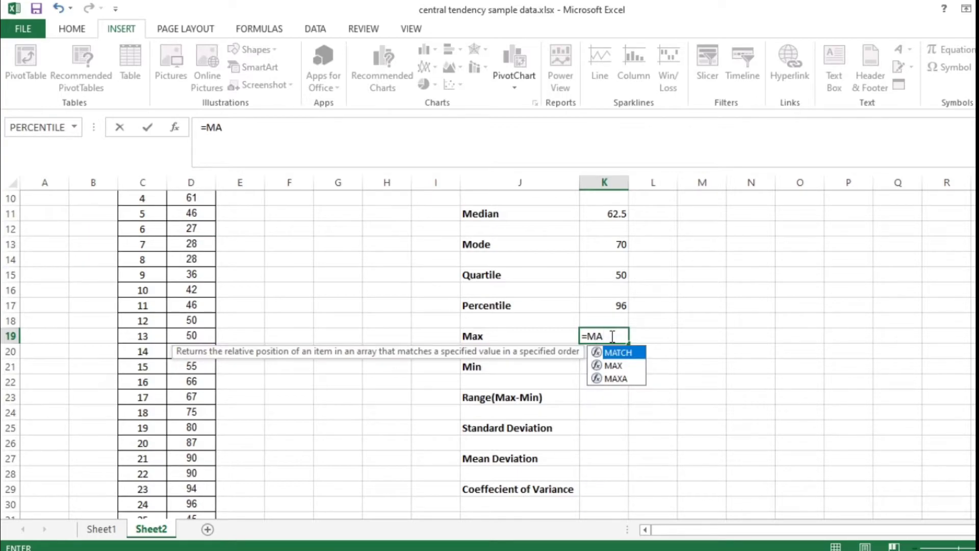
text(X)
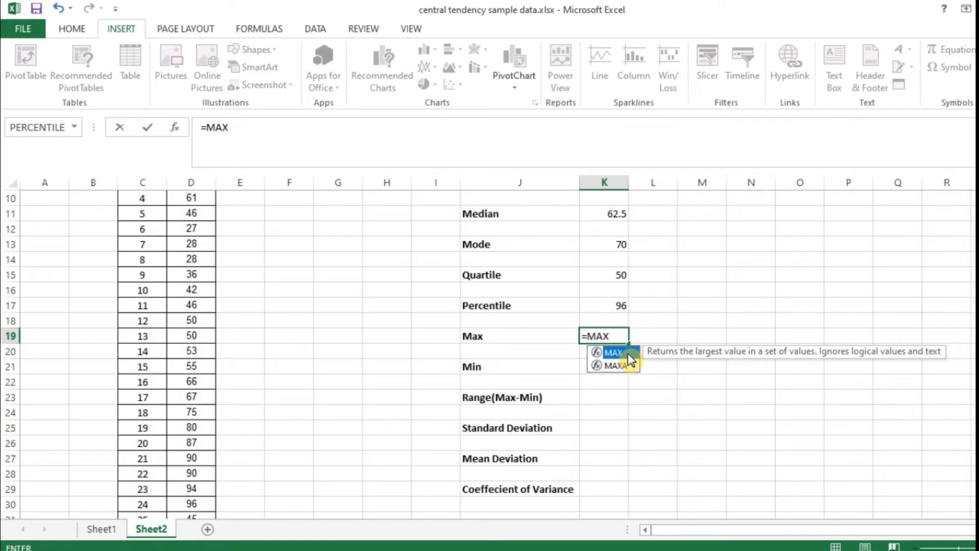
double_click(614, 353)
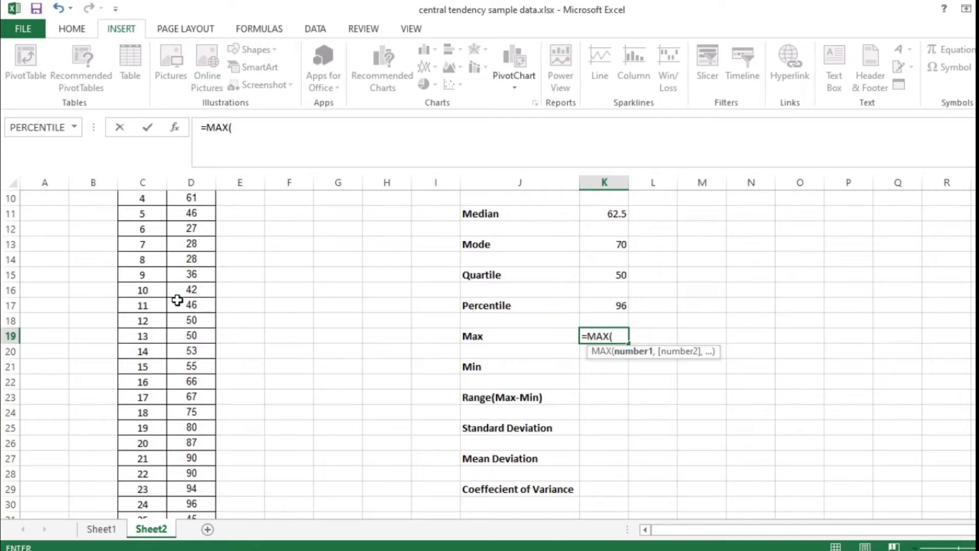
scroll(178, 298, up, 2)
drag(191, 249, 196, 484)
scroll(459, 358, up, 7)
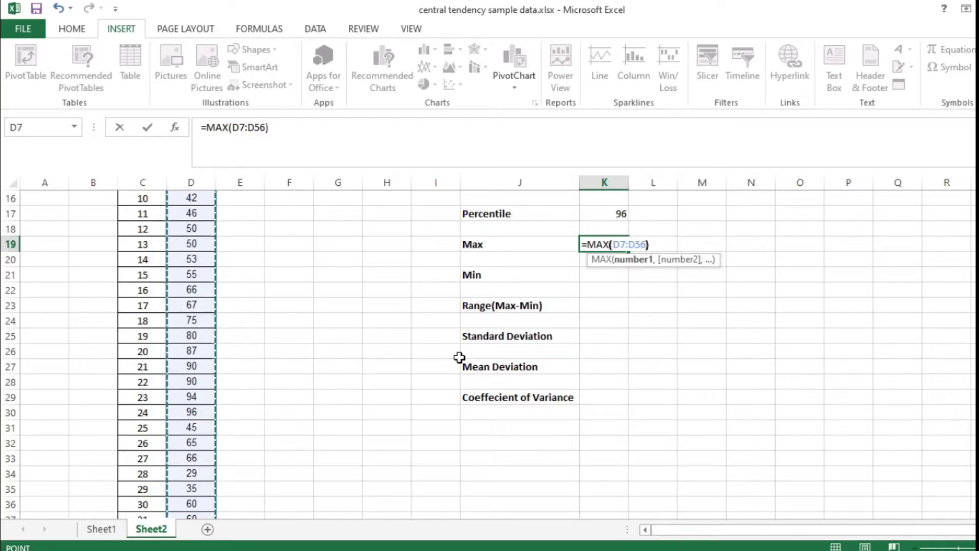
text())
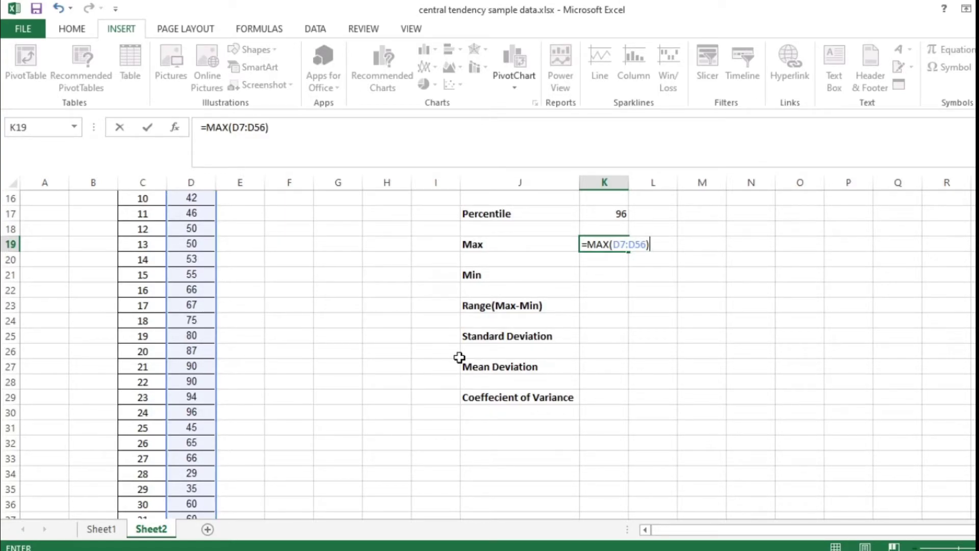
key(Return)
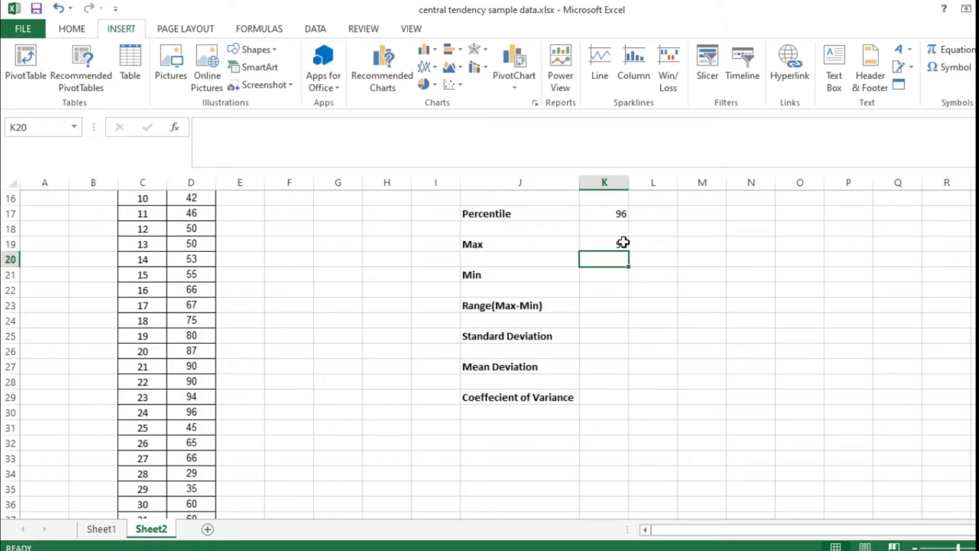
Enter the formula =MIN(D7:D56) in K21 beside Min, covering the full marks range.
click(609, 273)
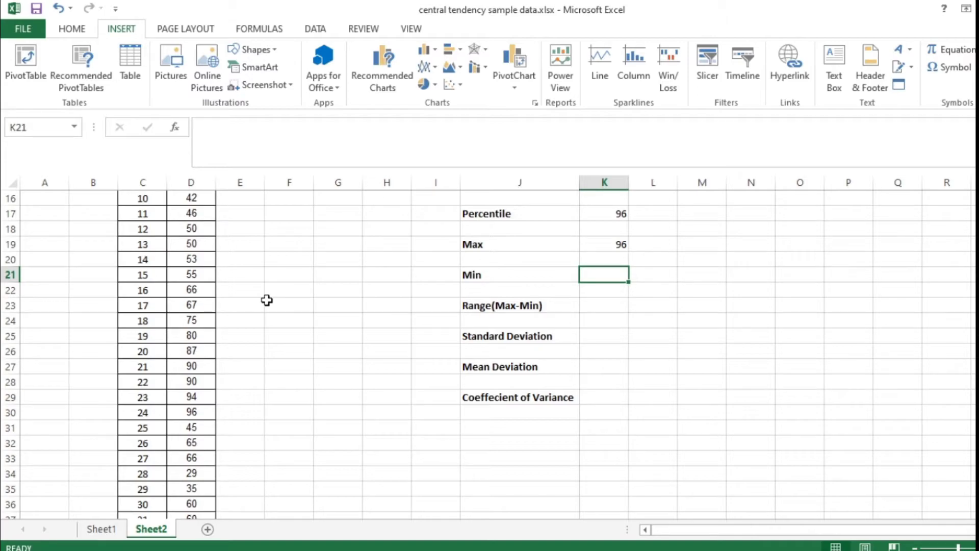
double_click(599, 277)
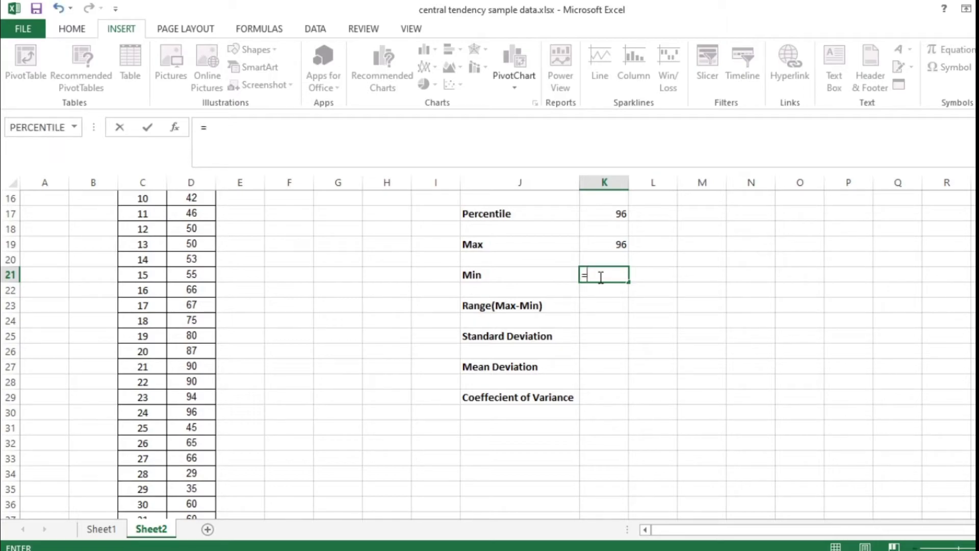
text(=MIN)
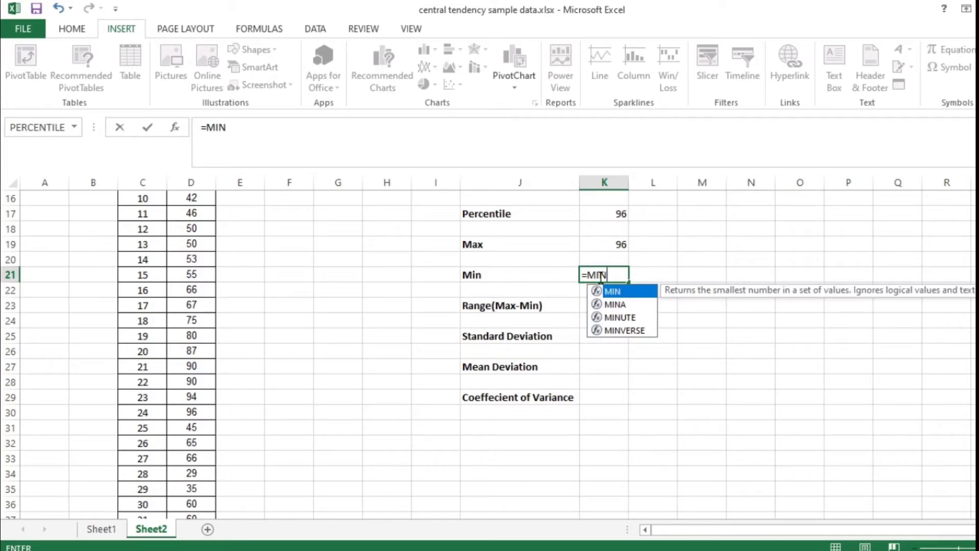
double_click(644, 291)
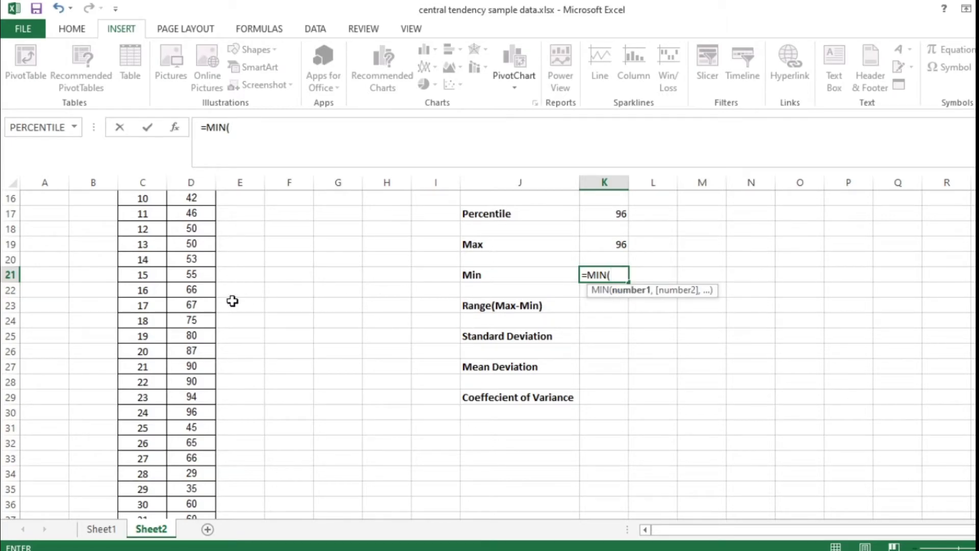
scroll(183, 291, up, 3)
scroll(184, 291, up, 2)
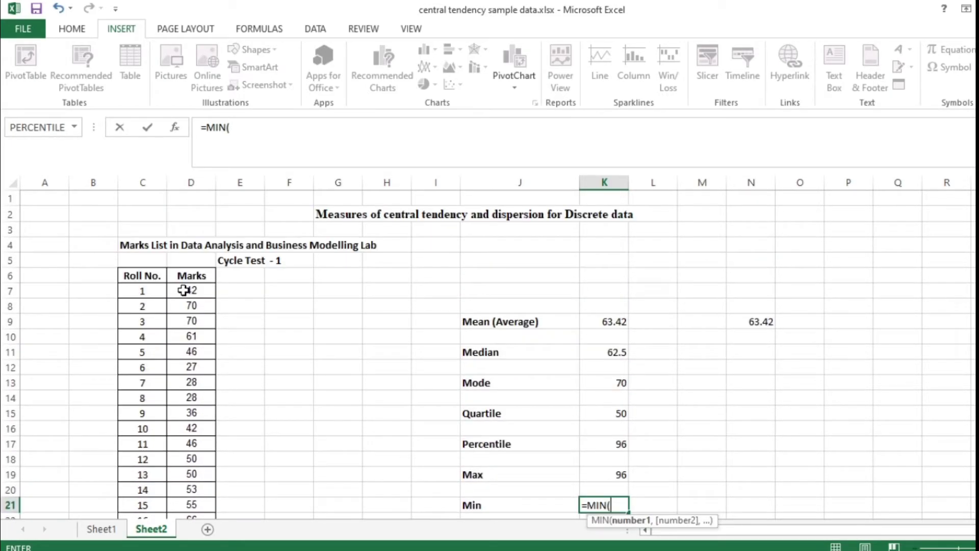
drag(195, 293, 192, 491)
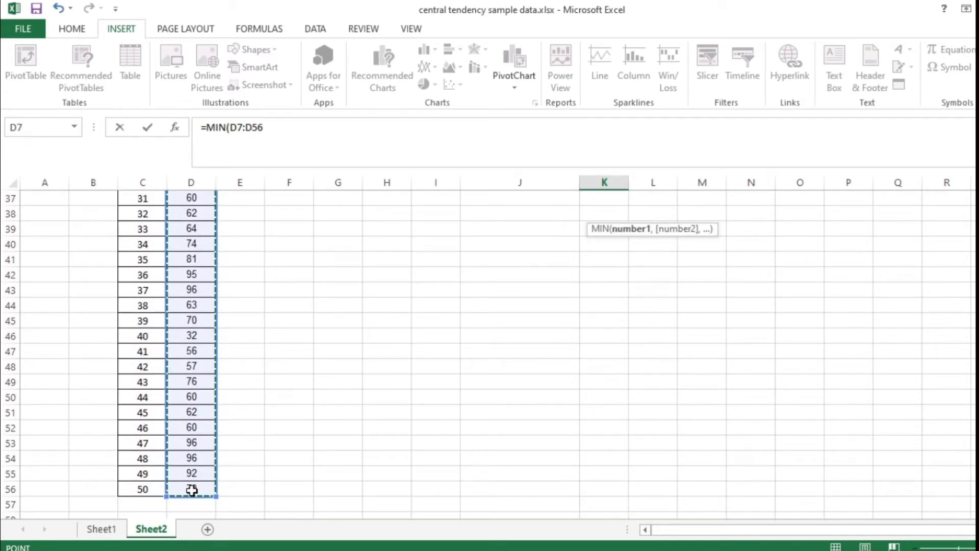
scroll(683, 327, up, 6)
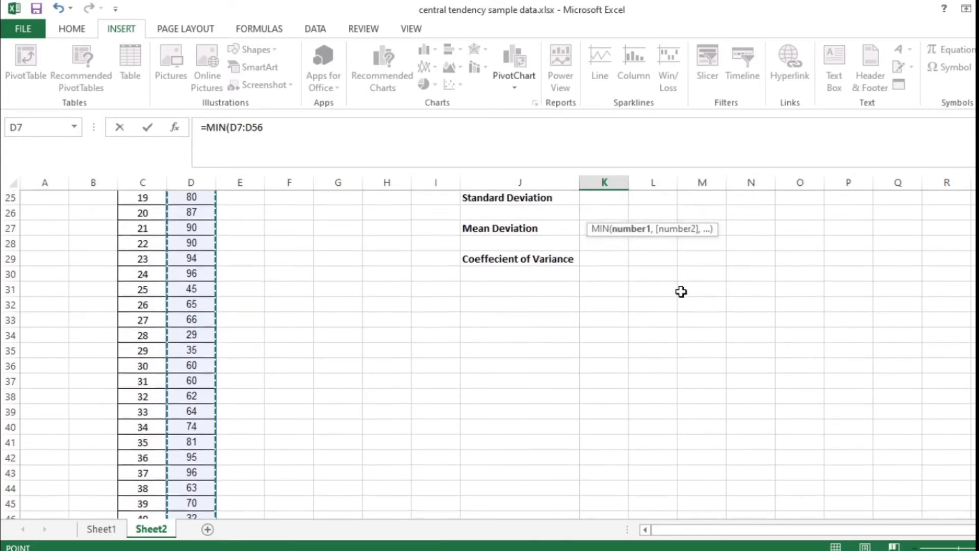
scroll(681, 291, up, 2)
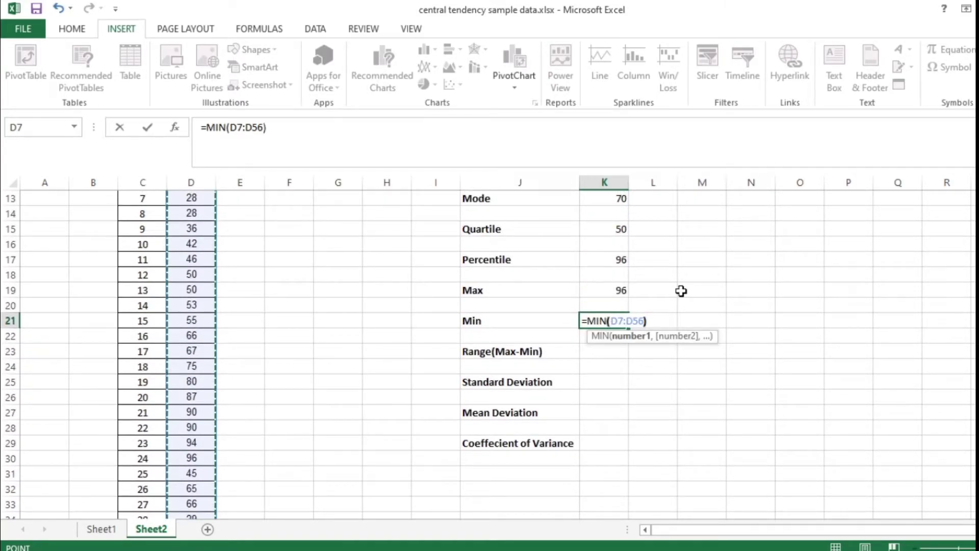
text())
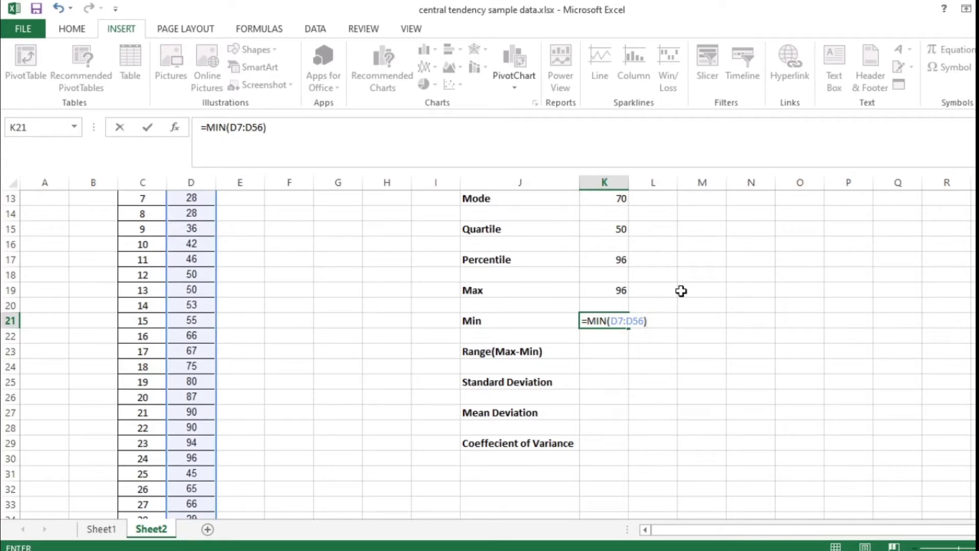
key(Return)
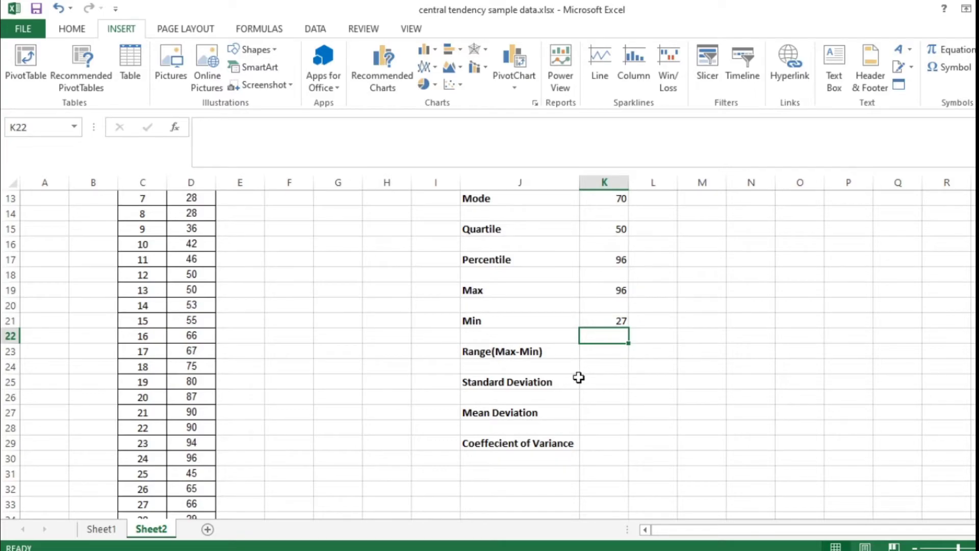
Enter the formula =MAX(K19)-MIN(K21) in K23 beside Range(Max-Min).
click(614, 355)
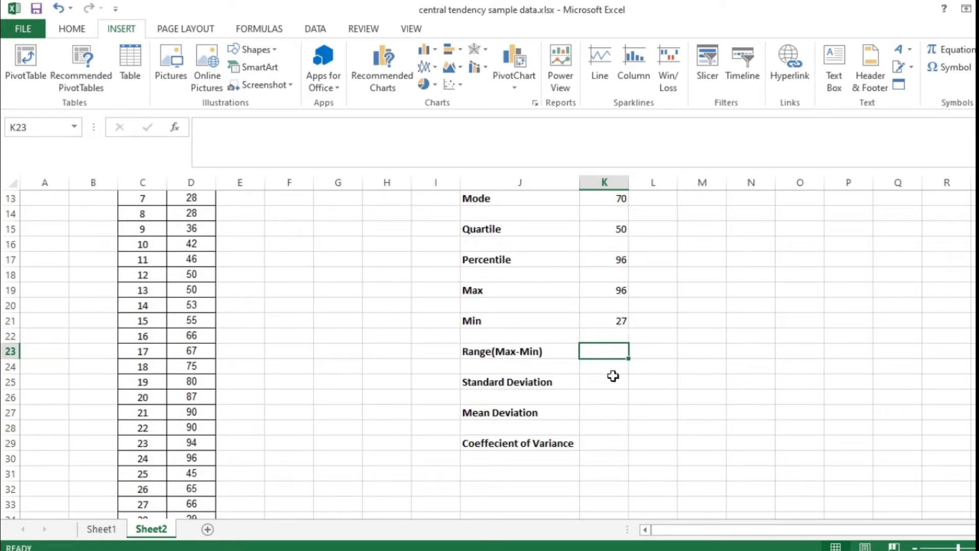
double_click(596, 354)
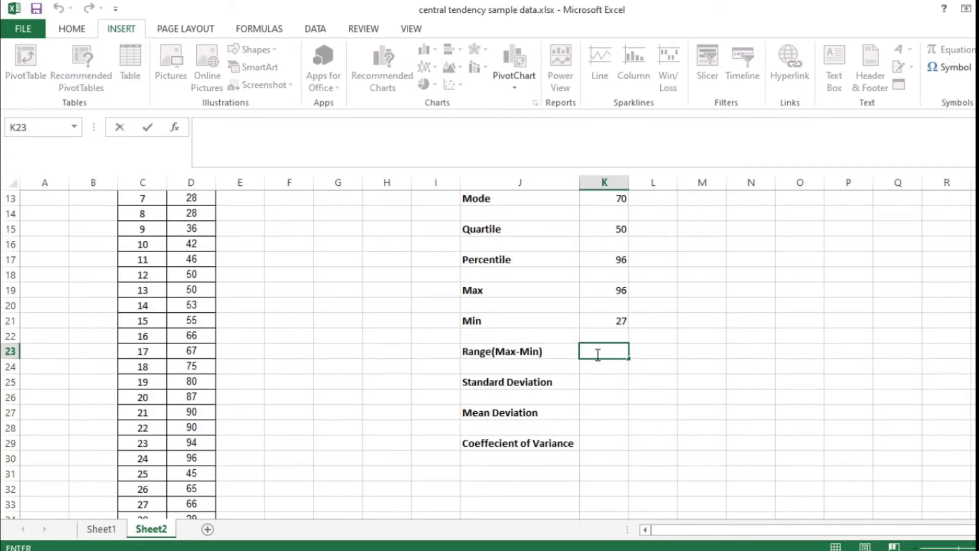
text(=)
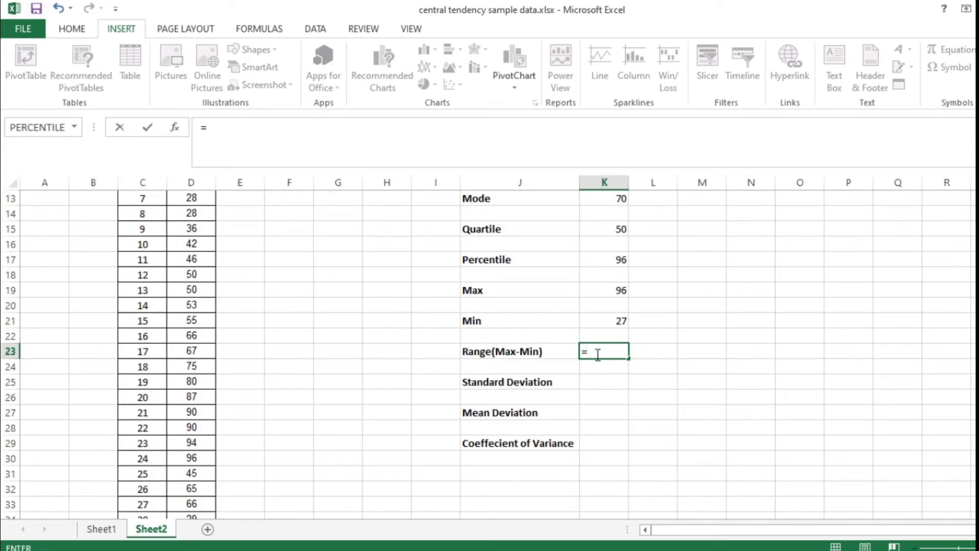
text(M)
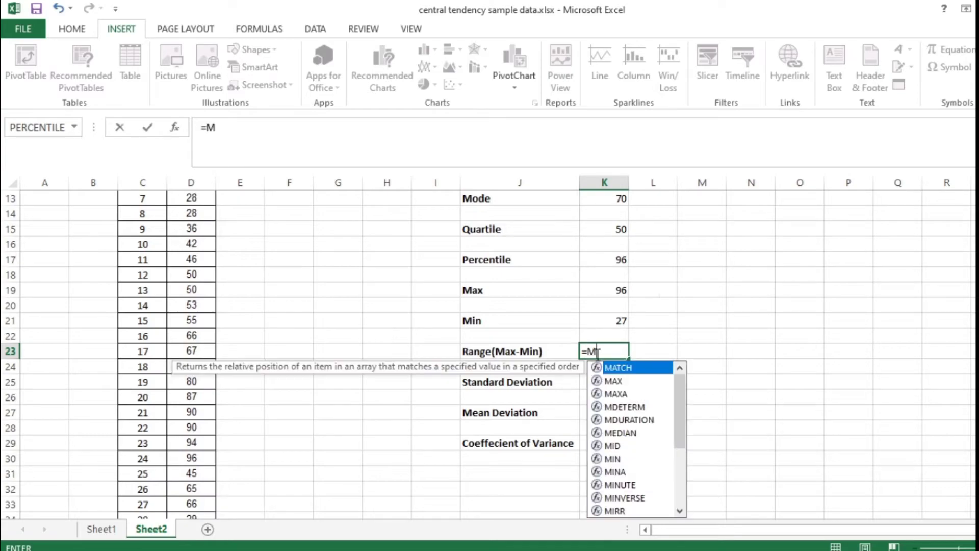
text(AX)
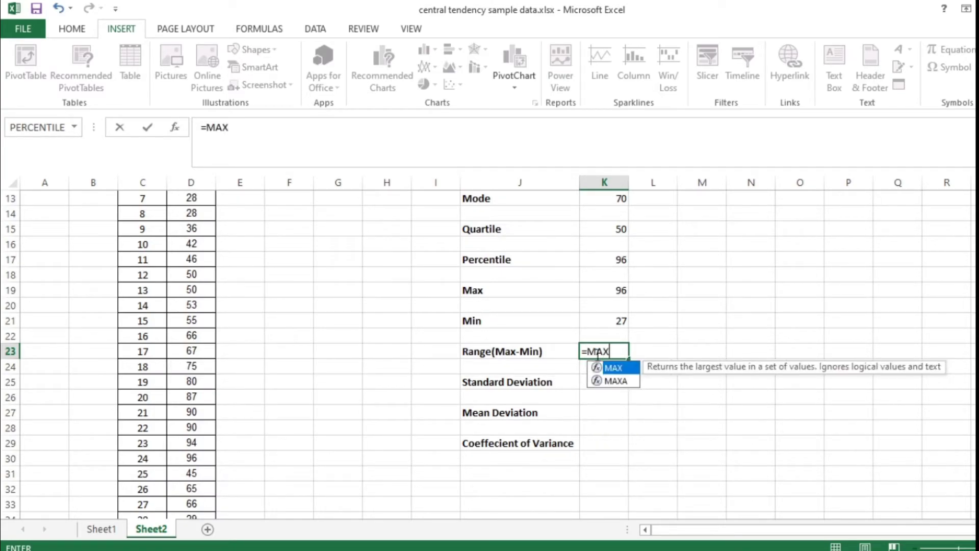
double_click(626, 366)
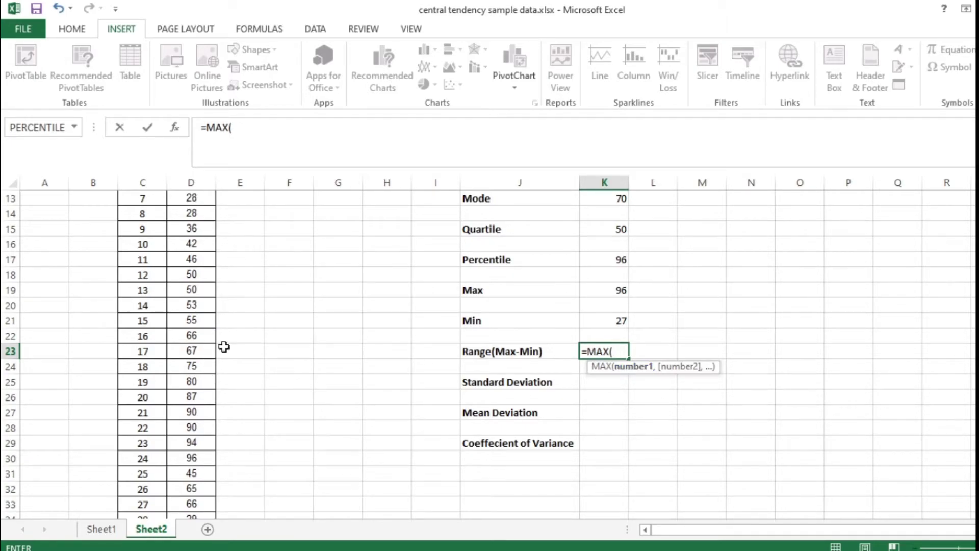
click(616, 291)
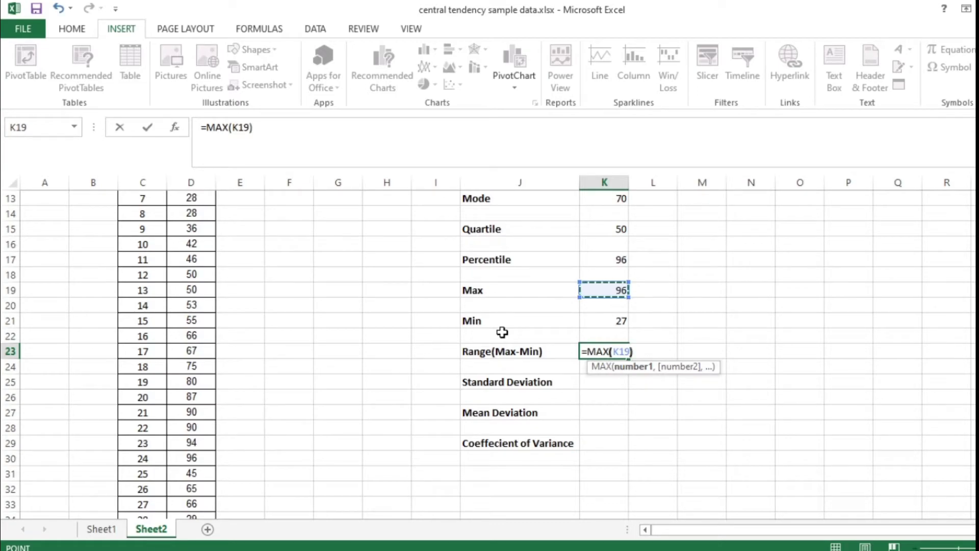
text())
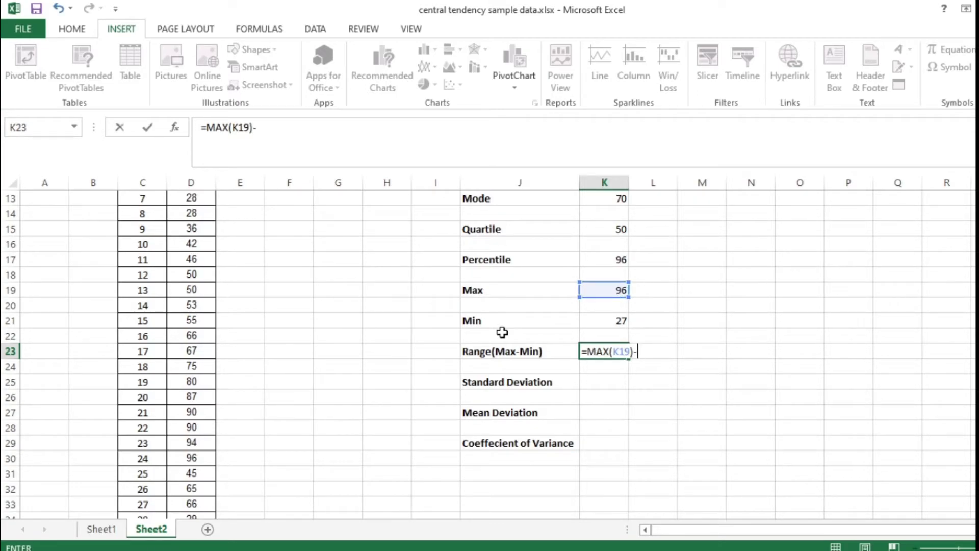
text(-M)
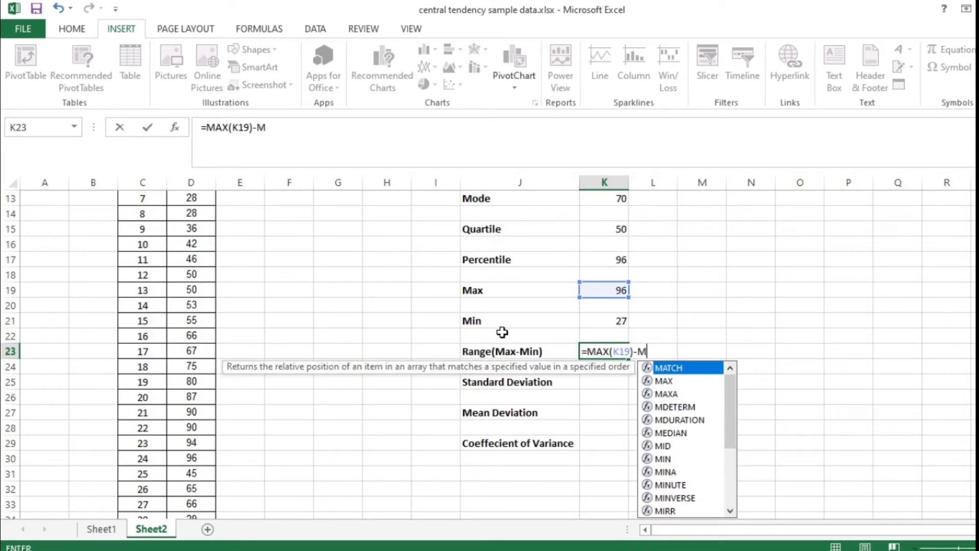
text(IN)
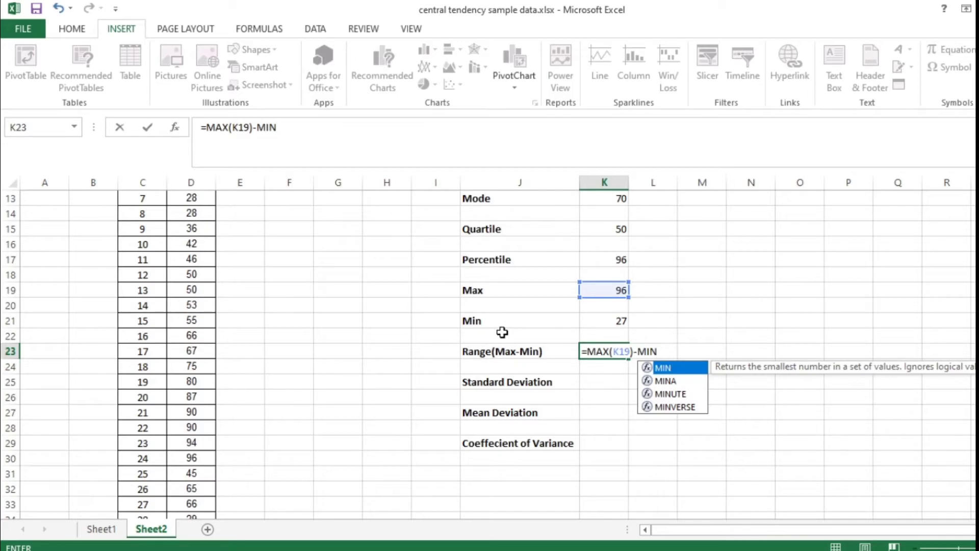
text(()
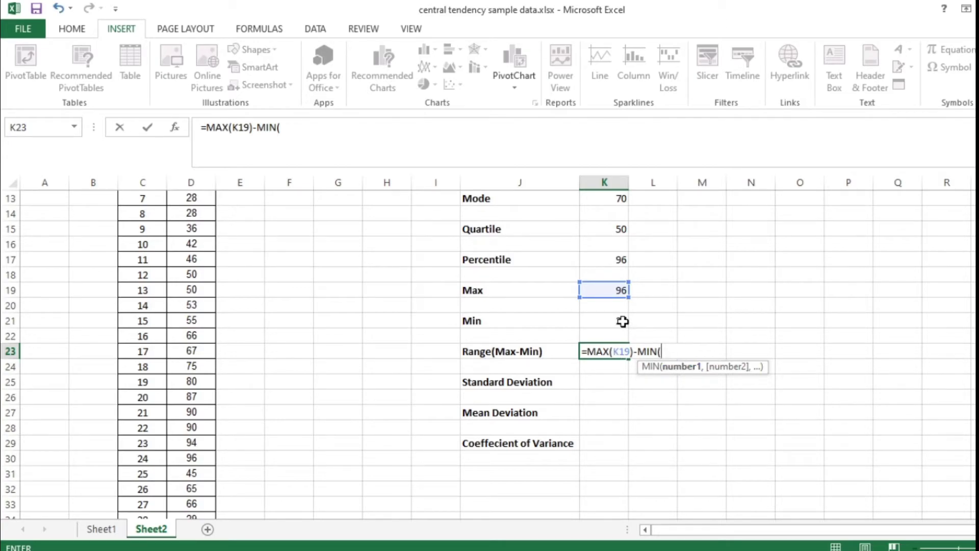
click(623, 321)
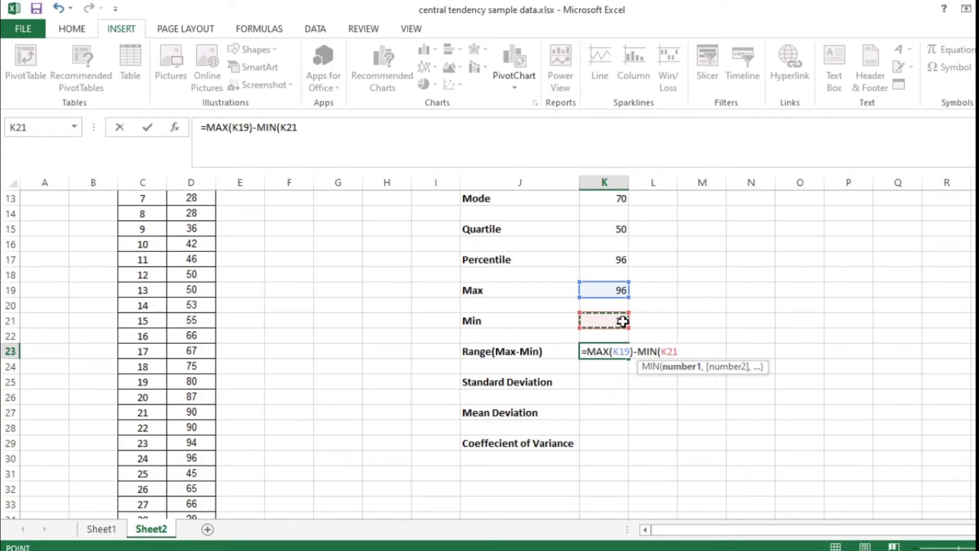
text())
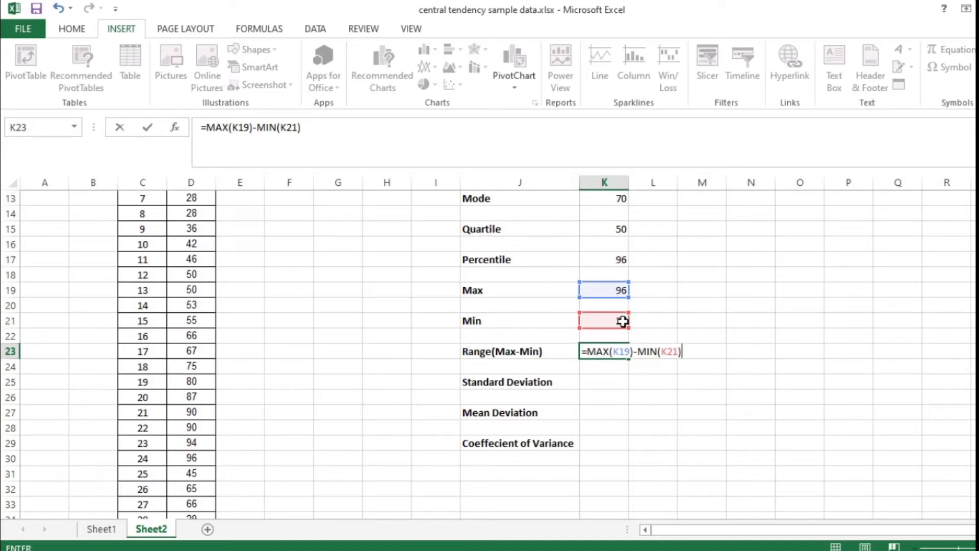
key(Return)
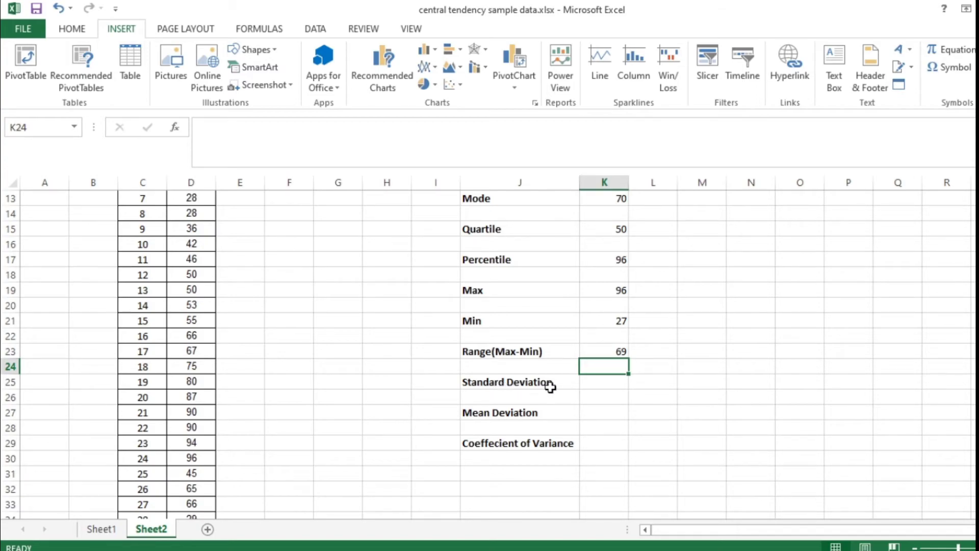
Insert the STDEV function in K25 beside Standard Deviation, using the marks range D7:D56.
click(600, 386)
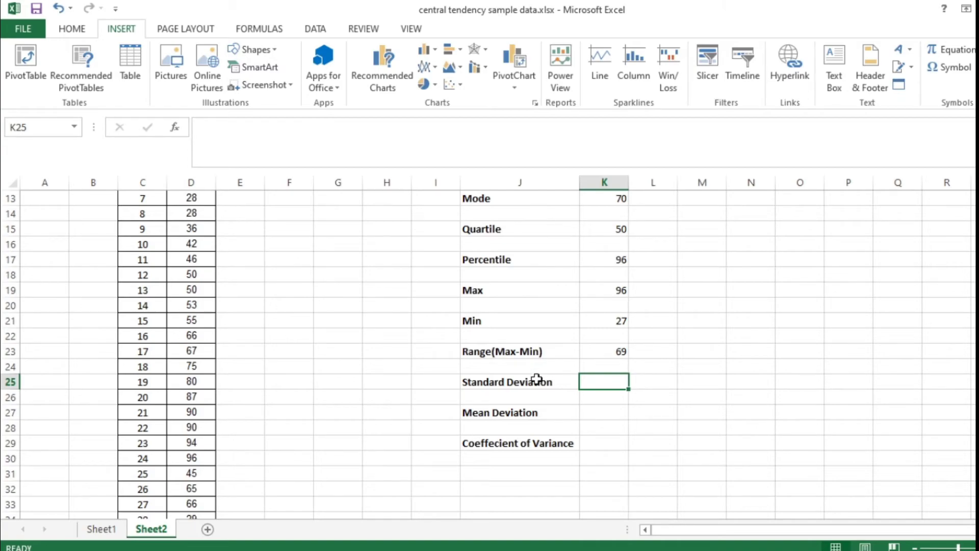
click(176, 129)
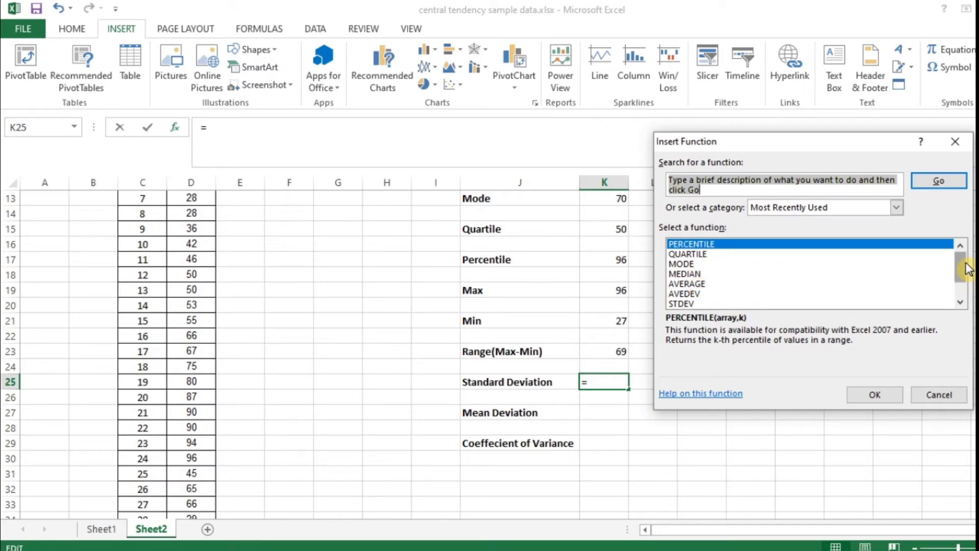
drag(968, 269, 968, 285)
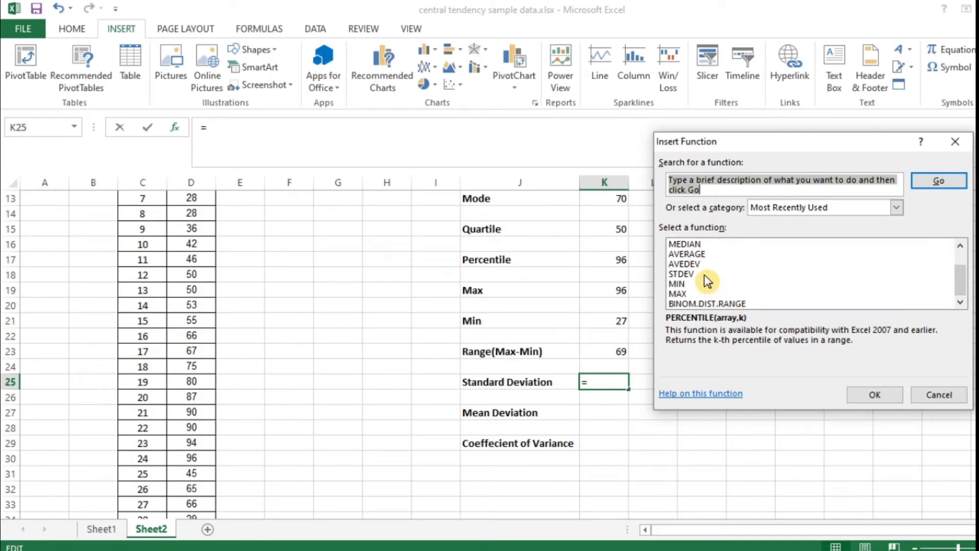
click(681, 274)
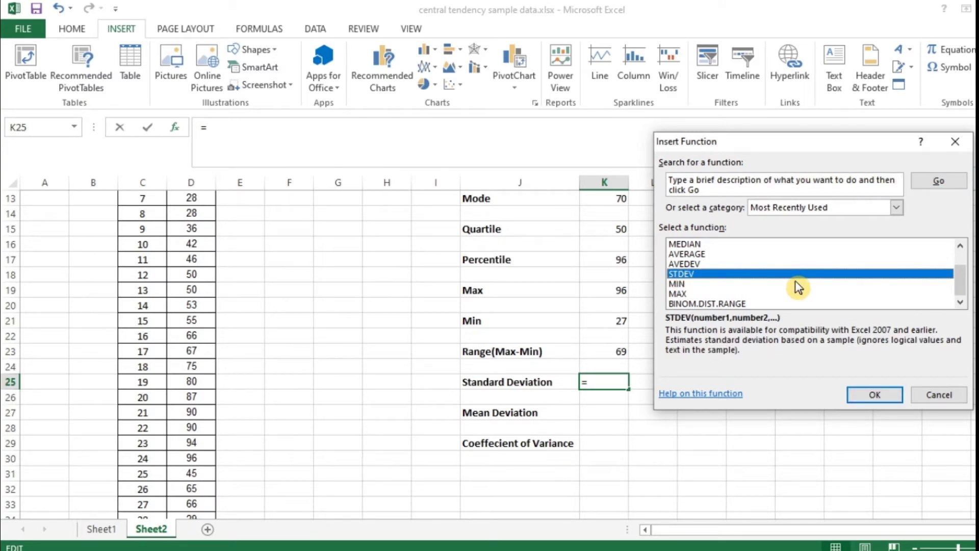
click(893, 398)
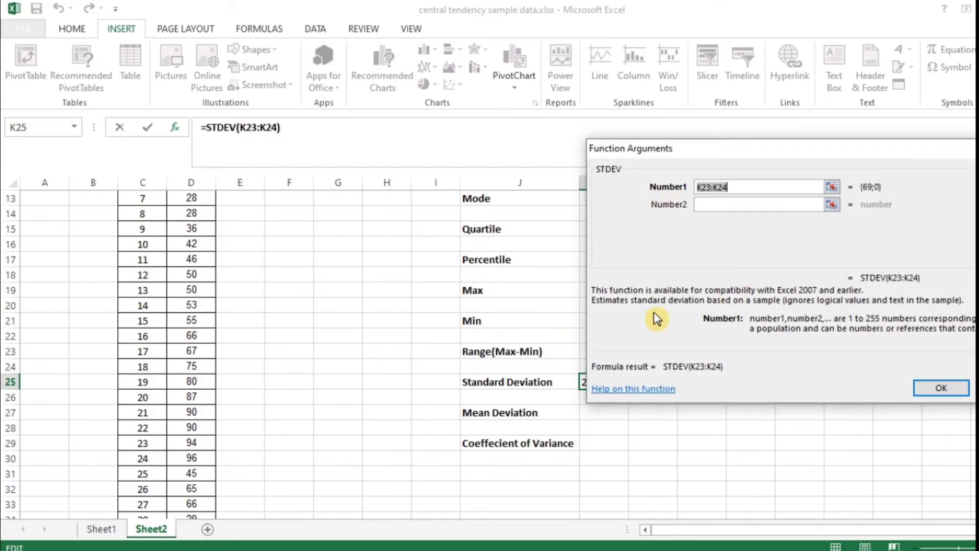
scroll(208, 230, up, 3)
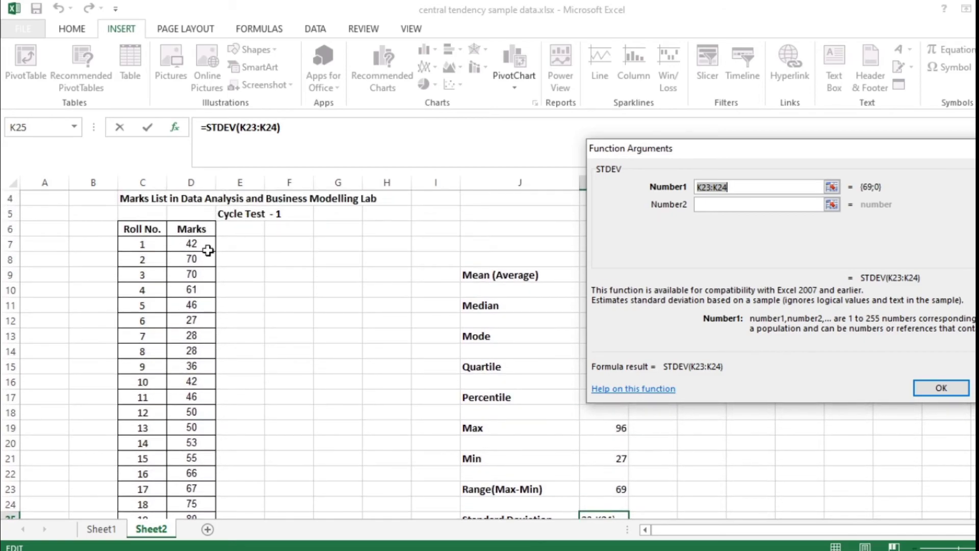
drag(205, 241, 201, 485)
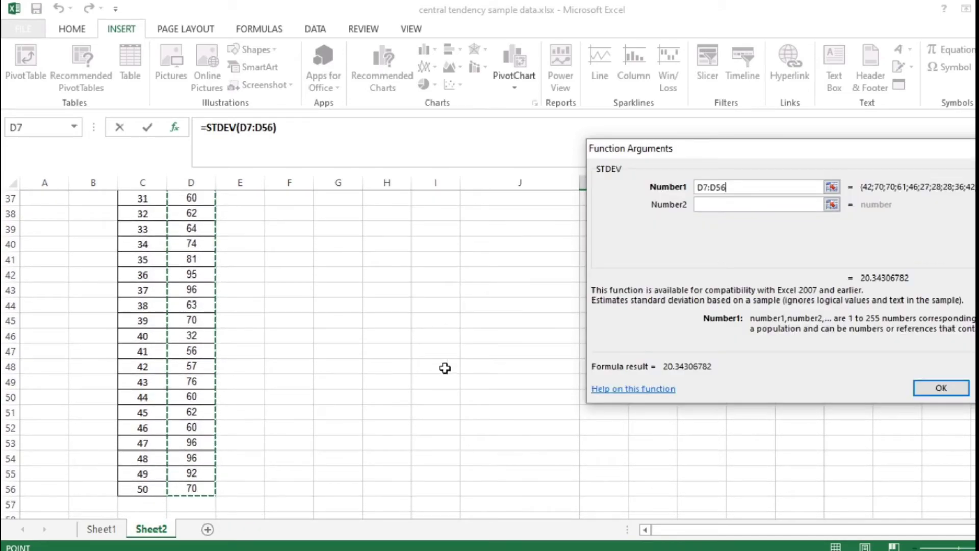
click(942, 388)
scroll(597, 334, up, 1)
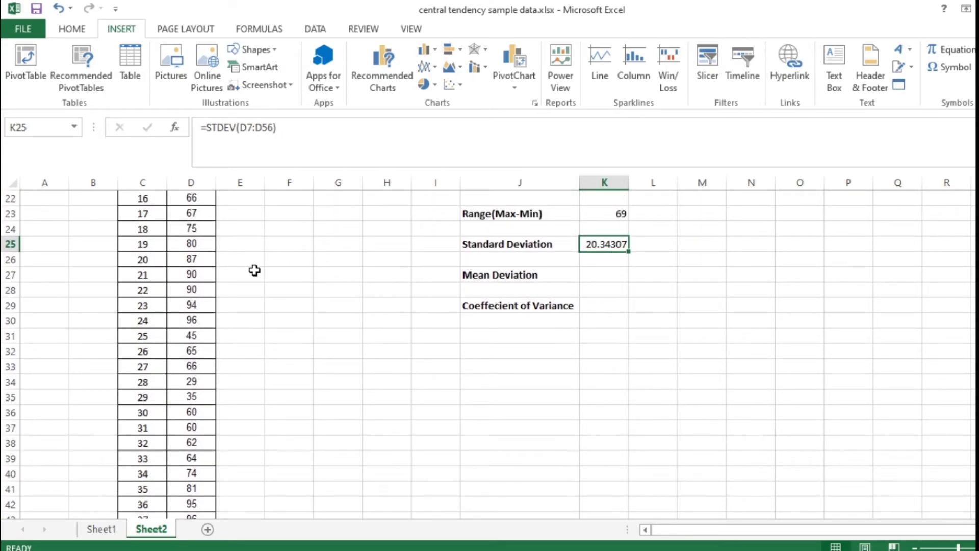
Insert the AVEDEV function in K27 beside Mean Deviation, using the marks range D7:D56.
click(611, 278)
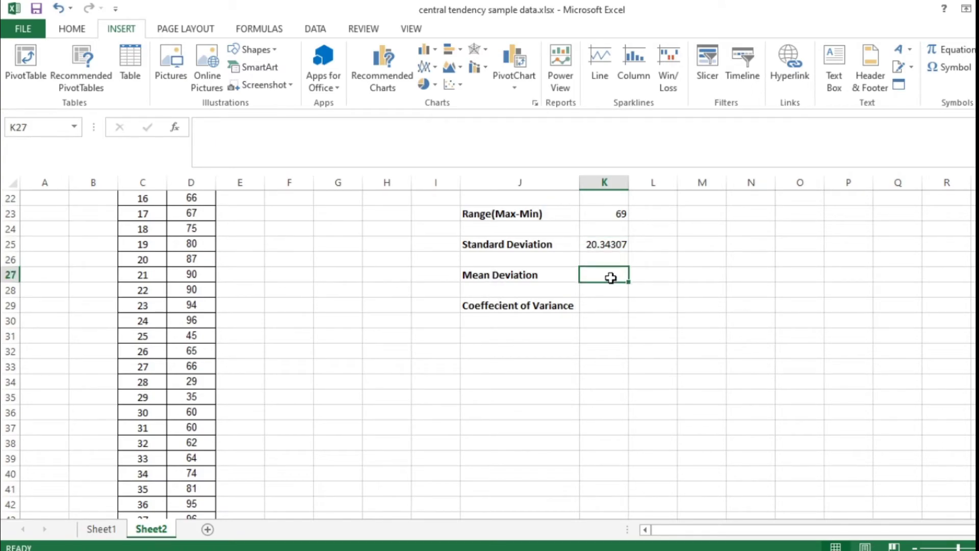
click(176, 128)
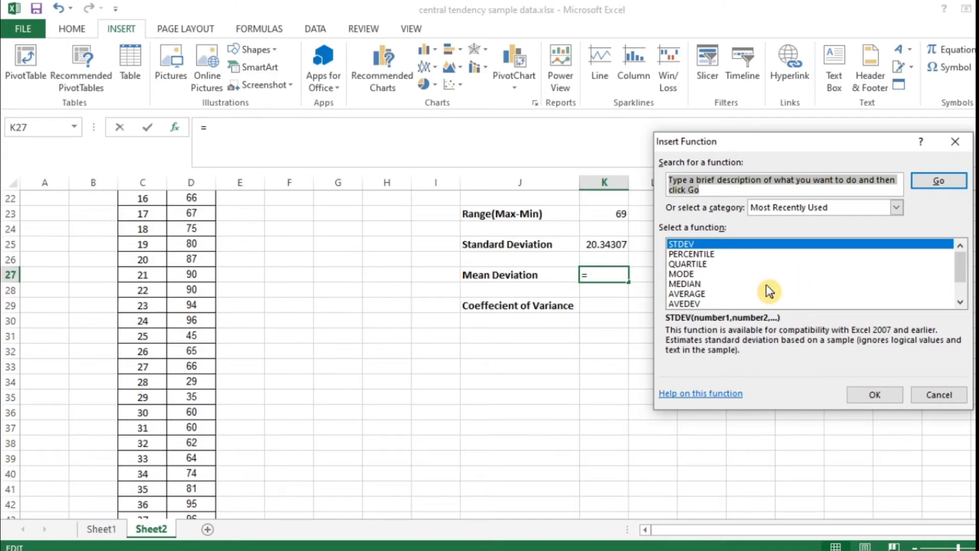
click(702, 303)
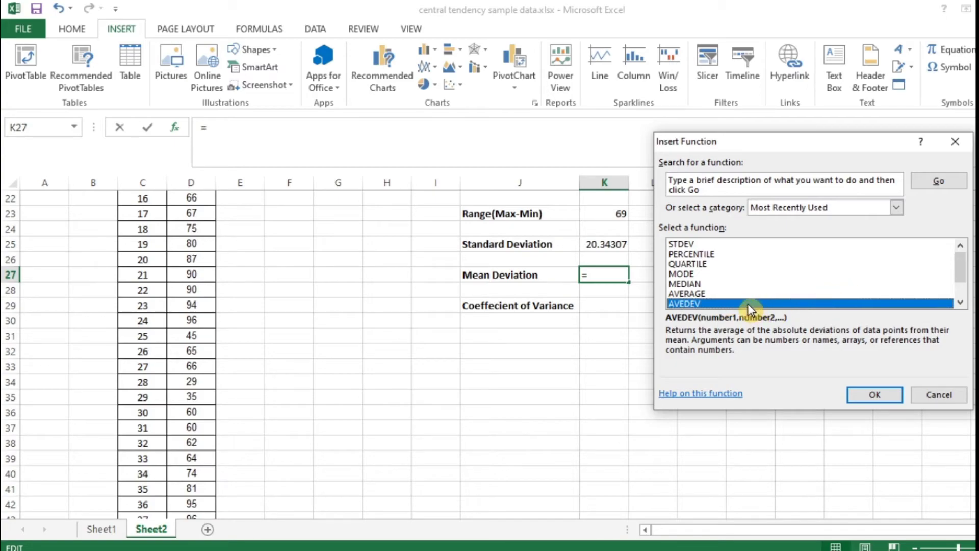
click(873, 395)
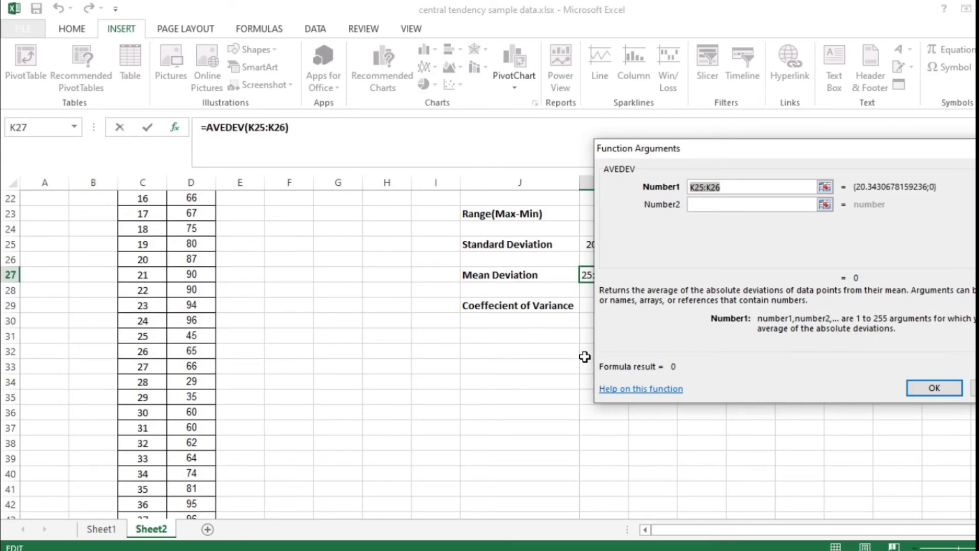
scroll(221, 304, up, 3)
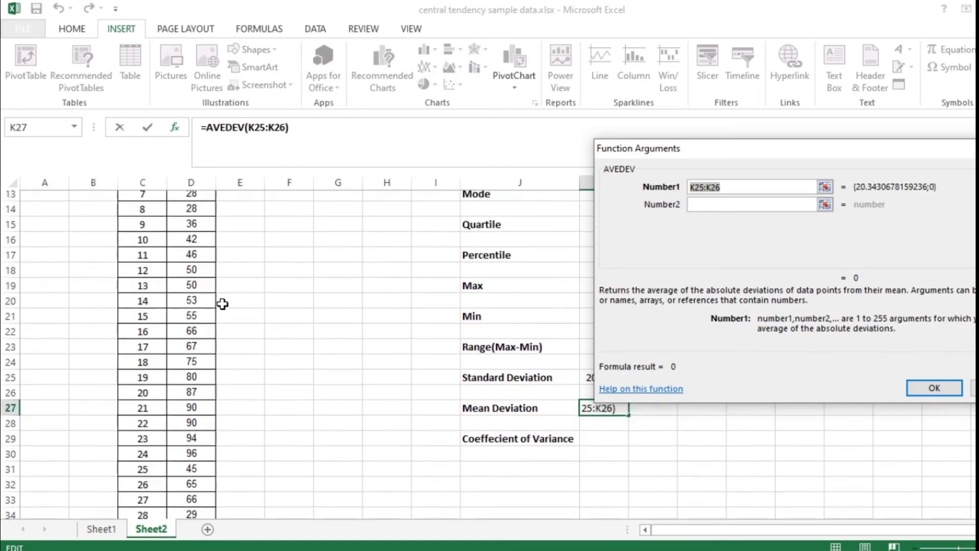
scroll(223, 304, up, 3)
drag(196, 246, 207, 491)
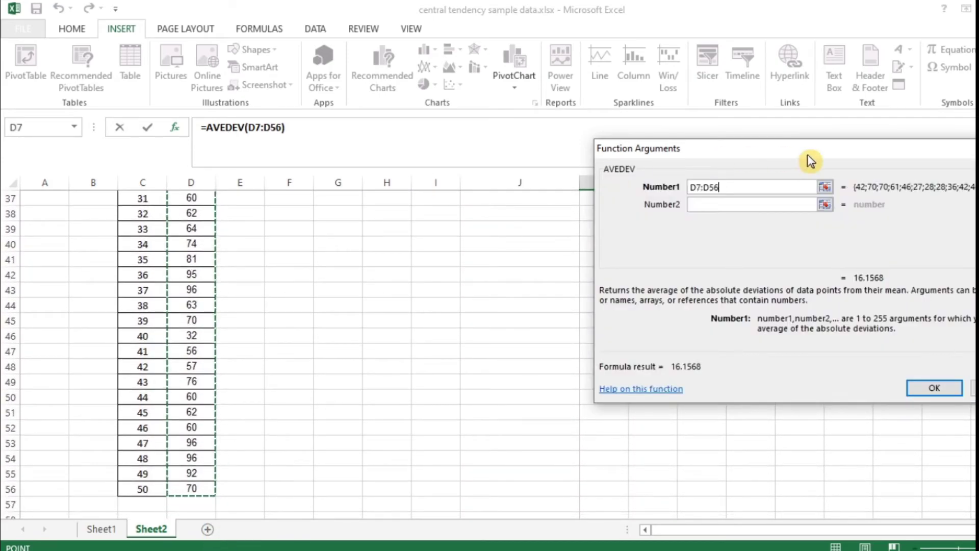
click(936, 387)
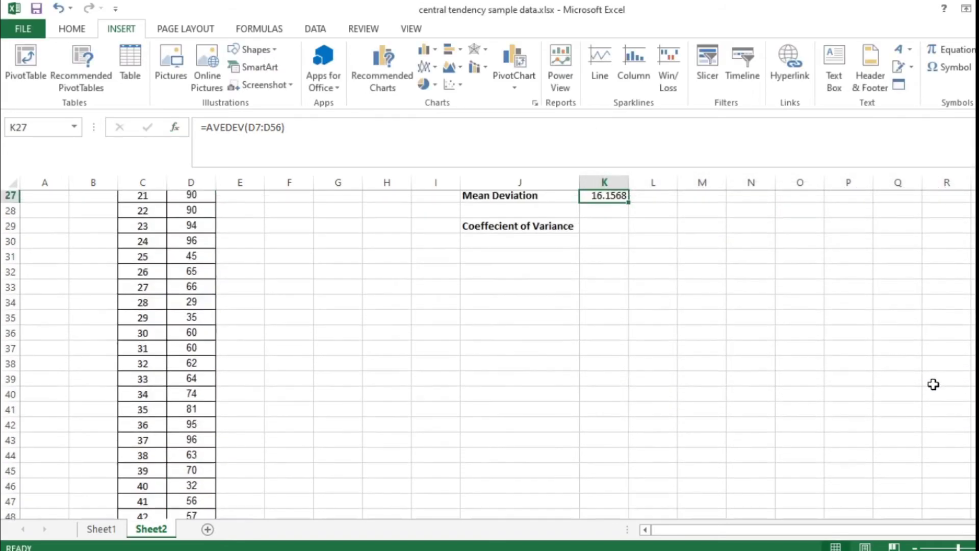
Review the measures in column K from Mean (Average) down to the empty Coeffecient of Variance cell K29.
scroll(583, 304, up, 1)
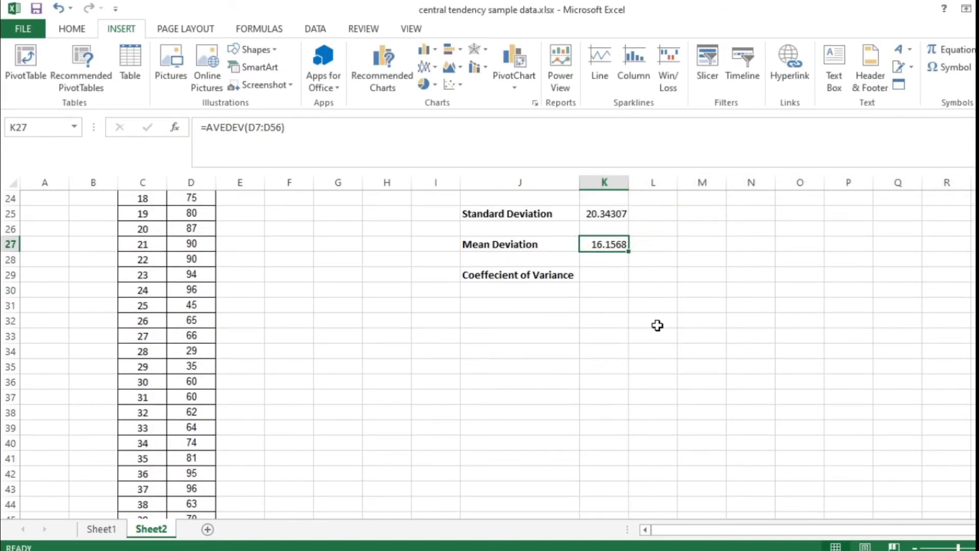
scroll(516, 324, up, 1)
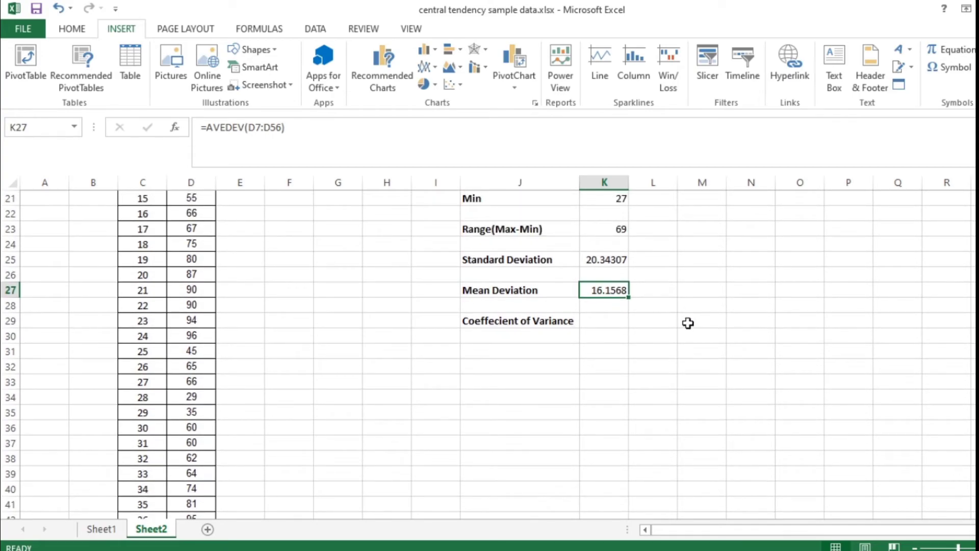
scroll(711, 319, up, 3)
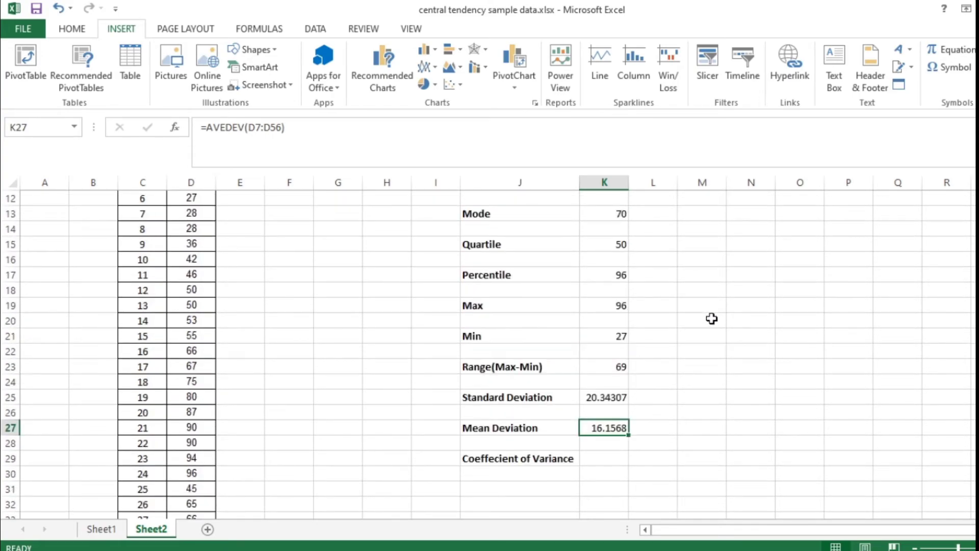
scroll(712, 318, up, 3)
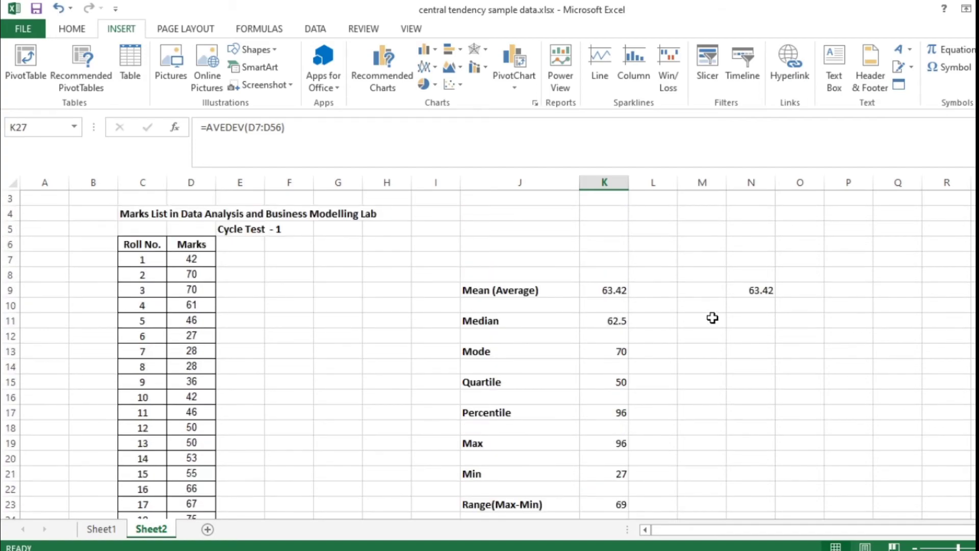
scroll(712, 318, down, 4)
click(608, 413)
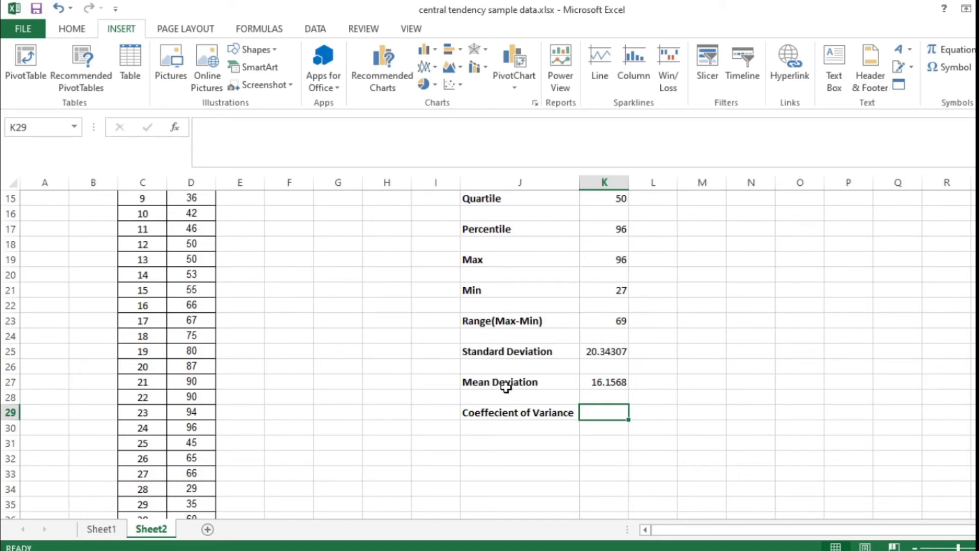
scroll(477, 274, up, 3)
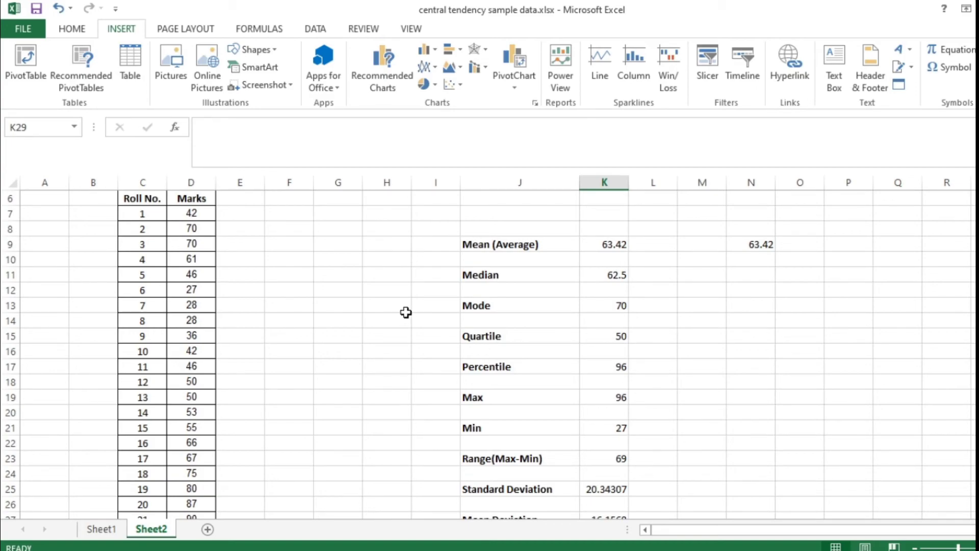
scroll(406, 312, down, 5)
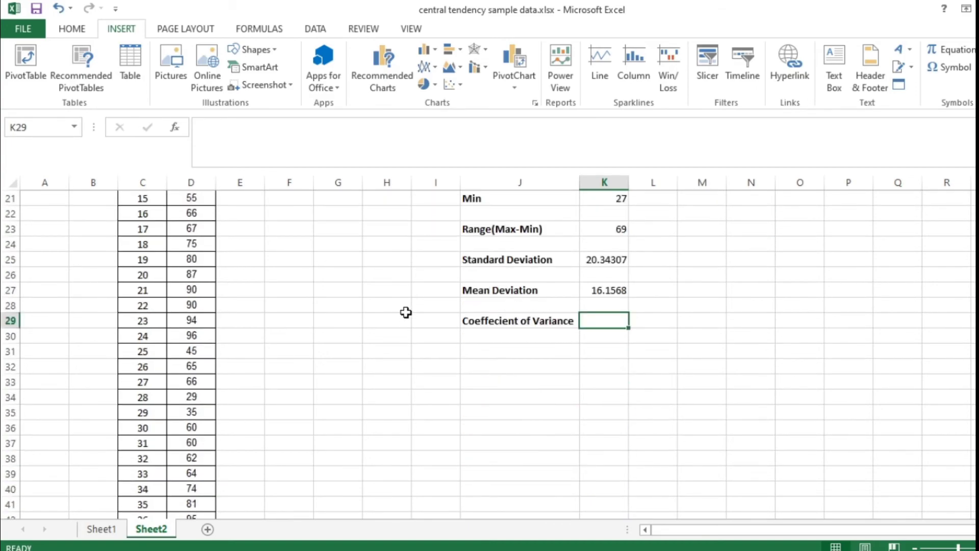
Enter the formula =(K25)/(K9)*100 in K29 beside Coeffecient of Variance, dividing the standard deviation by the mean.
double_click(615, 319)
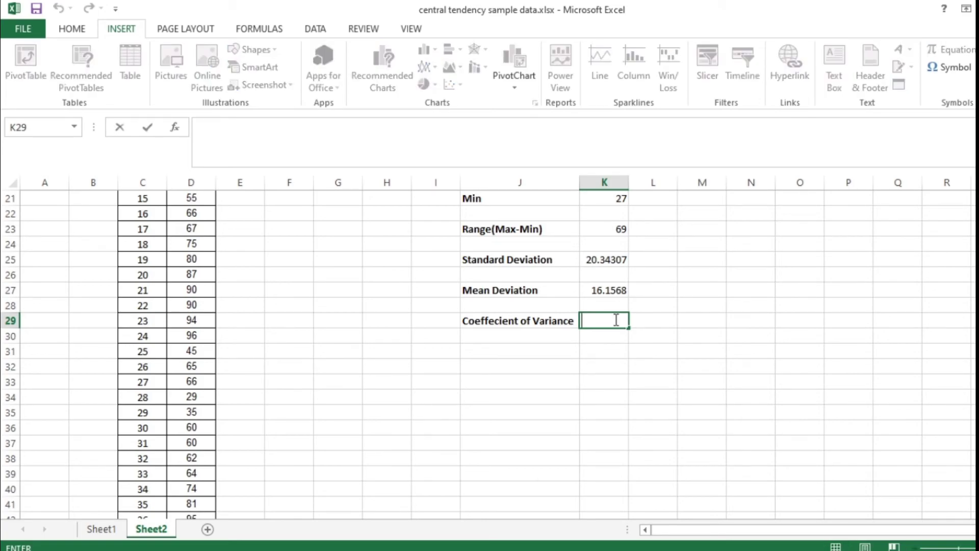
text(=)
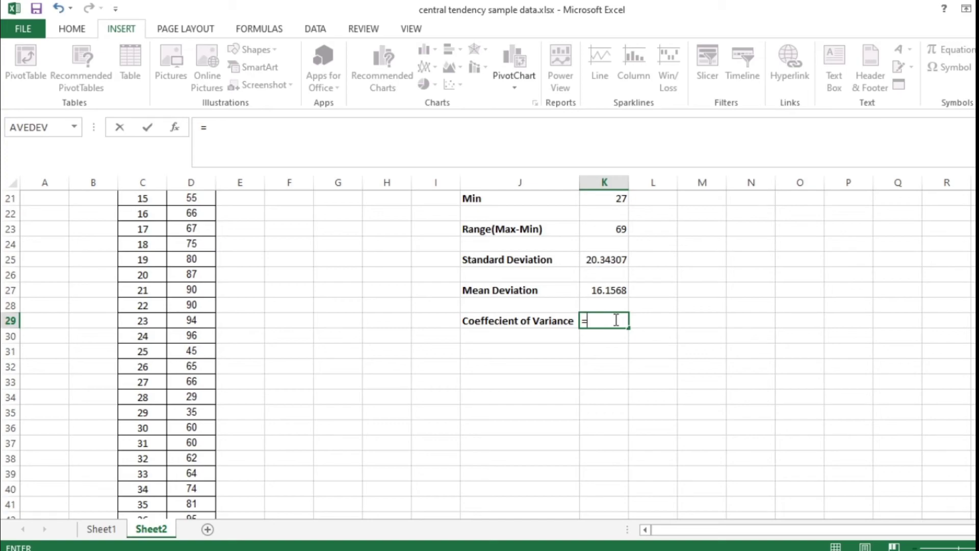
scroll(798, 324, up, 2)
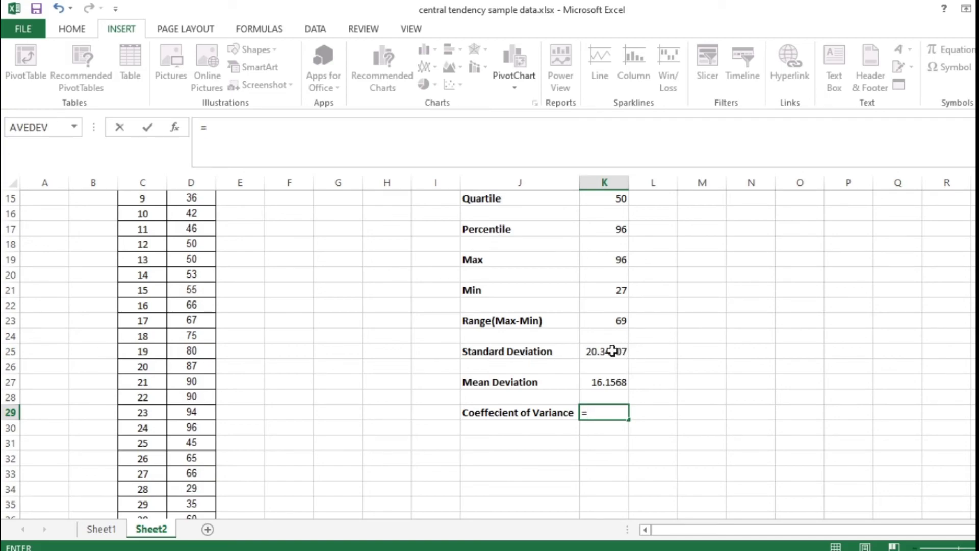
text(()
click(601, 351)
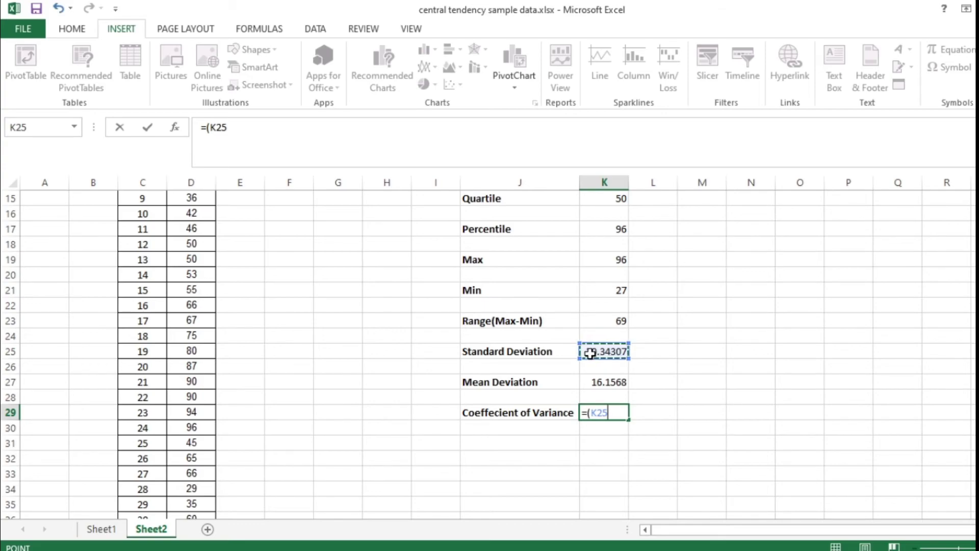
text()/)
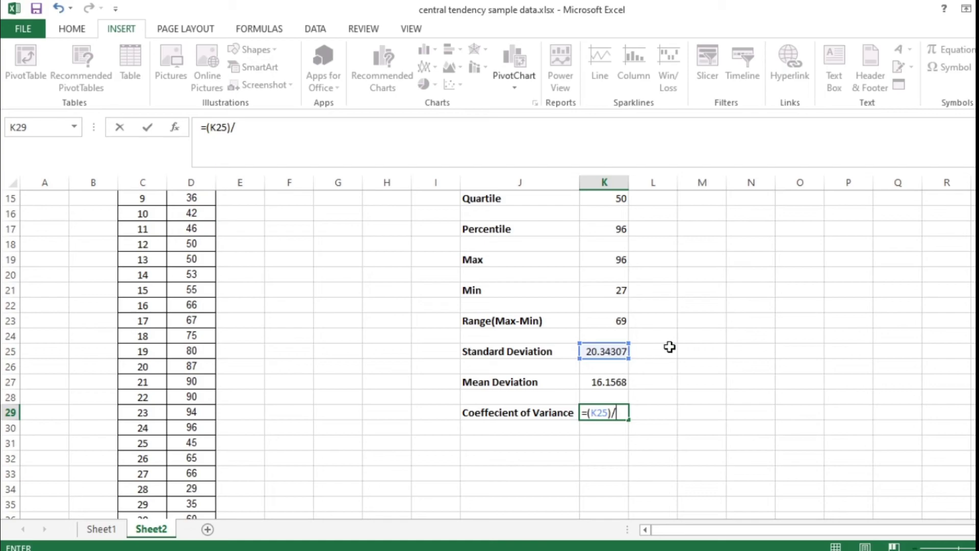
scroll(719, 343, up, 4)
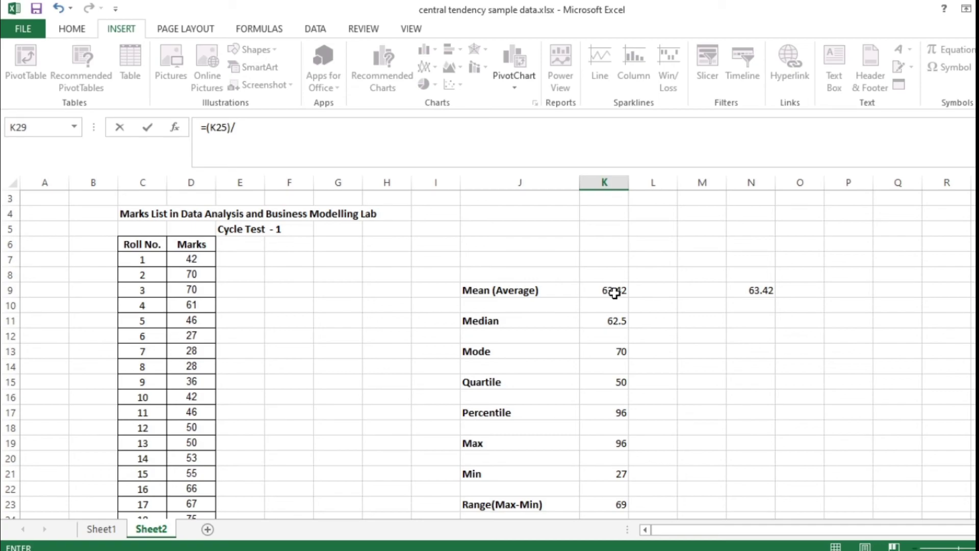
scroll(670, 377, down, 4)
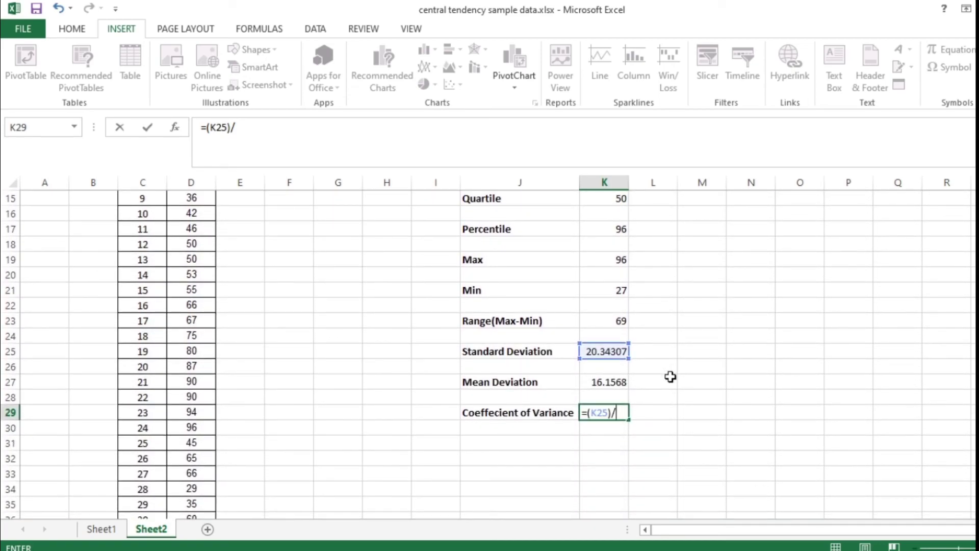
text(()
scroll(680, 357, up, 4)
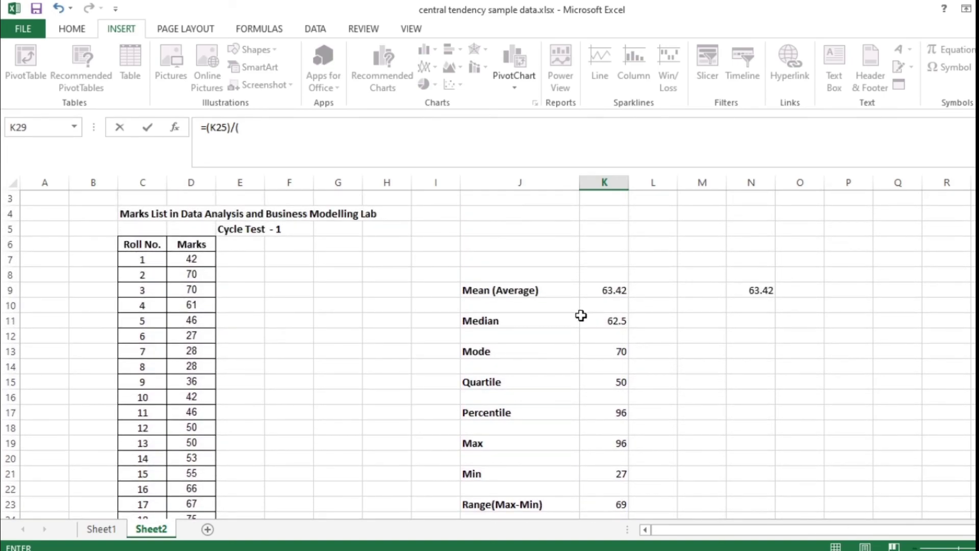
click(616, 291)
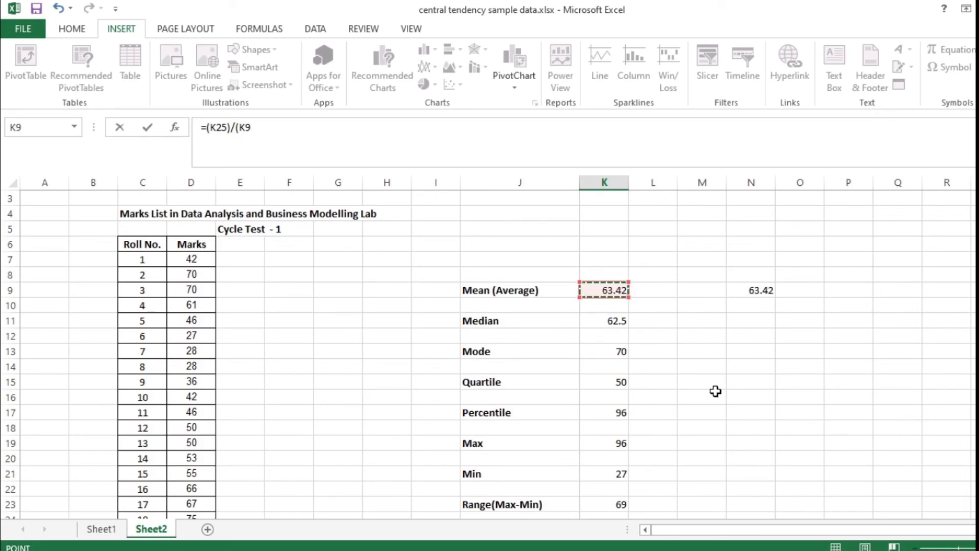
scroll(715, 391, down, 4)
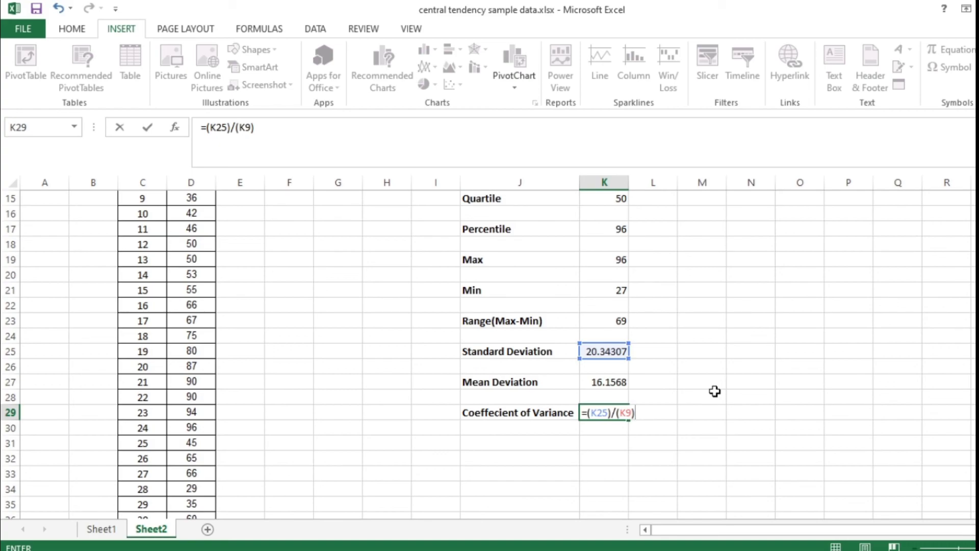
text(*100)
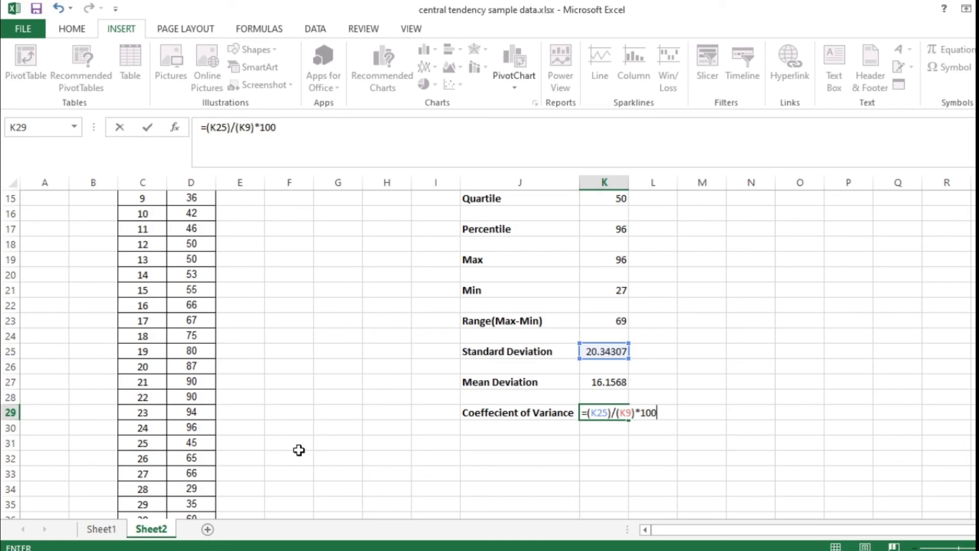
key(Return)
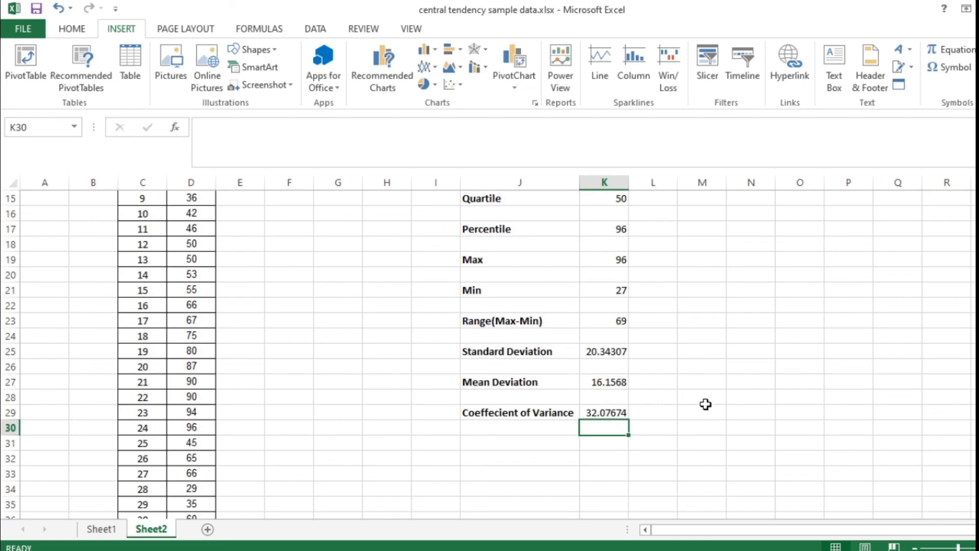
Look over the complete list of central tendency and dispersion measures alongside the marks list on Sheet2.
scroll(705, 403, up, 2)
scroll(705, 403, up, 2)
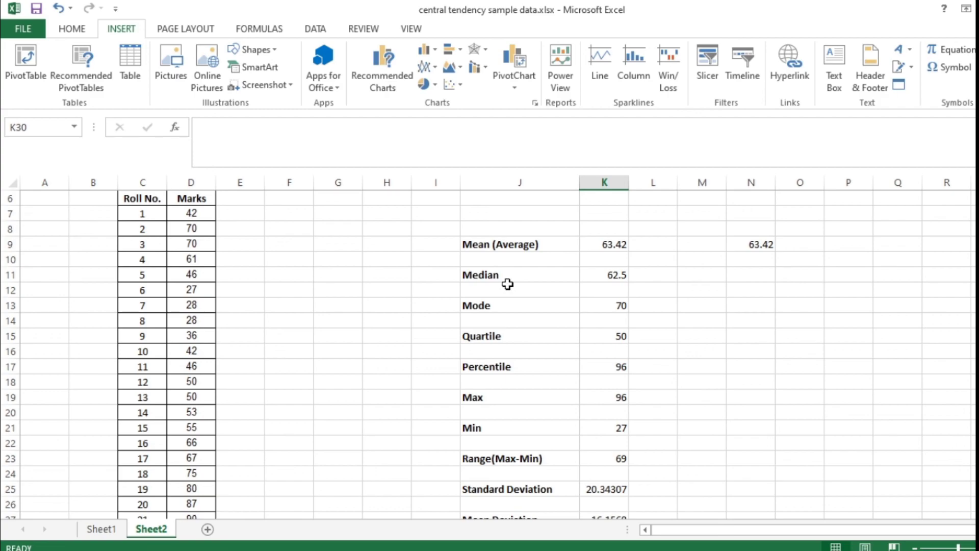
scroll(508, 284, down, 1)
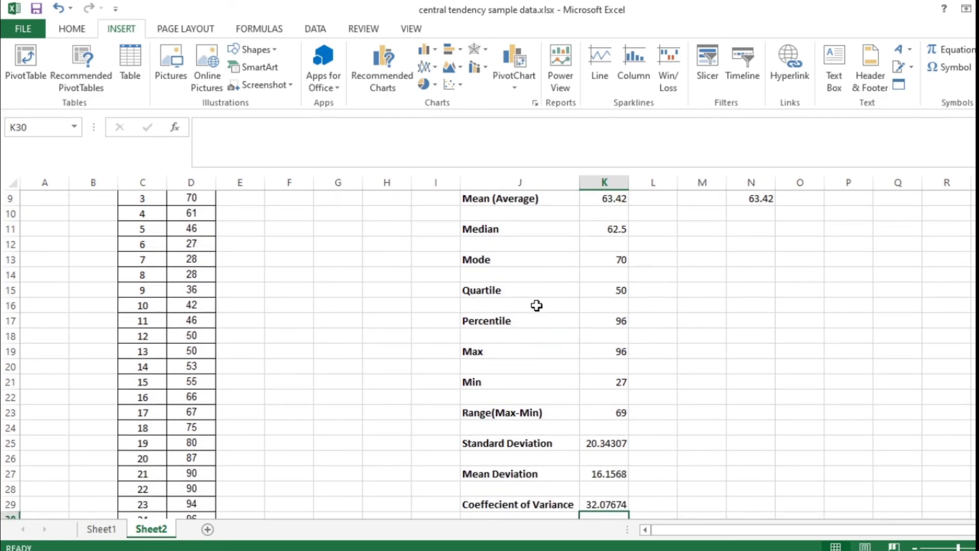
scroll(536, 317, down, 1)
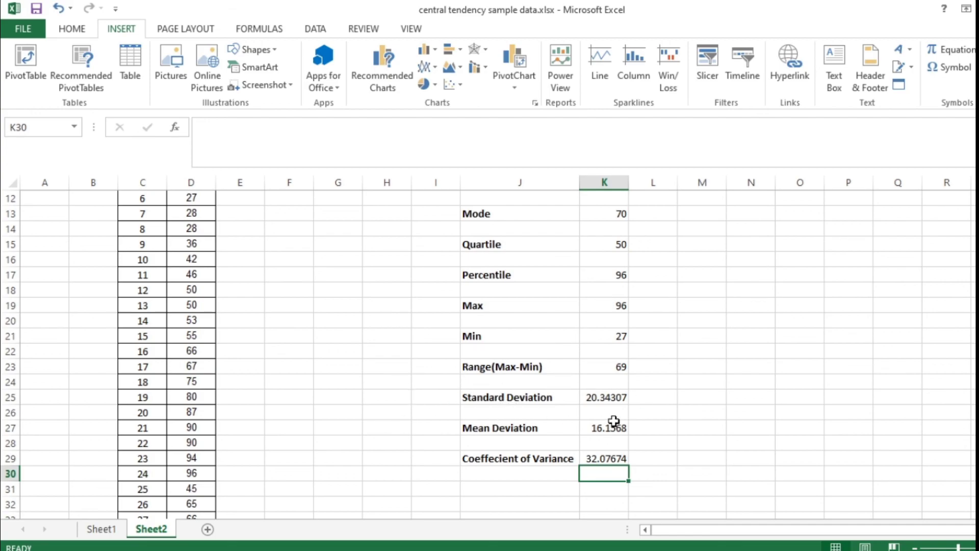
scroll(763, 408, up, 4)
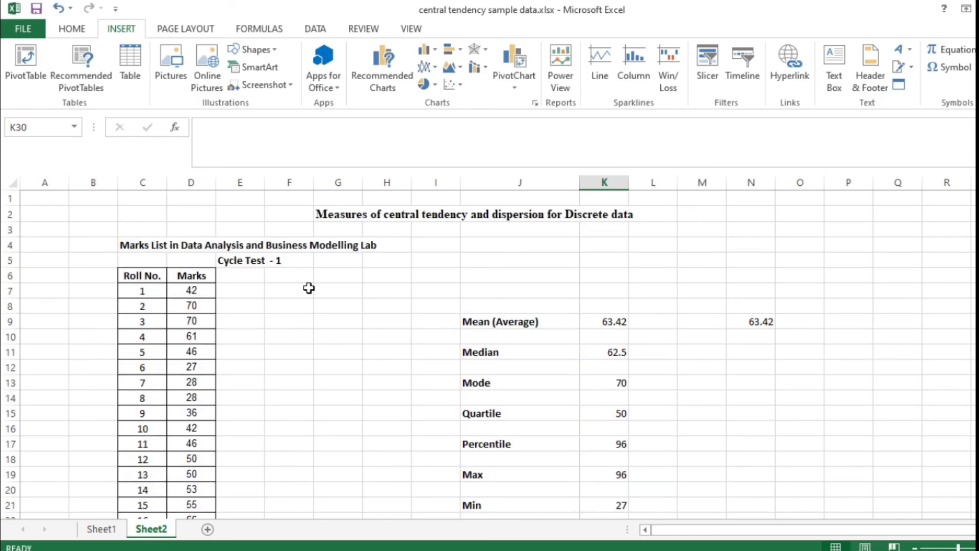
scroll(309, 288, down, 4)
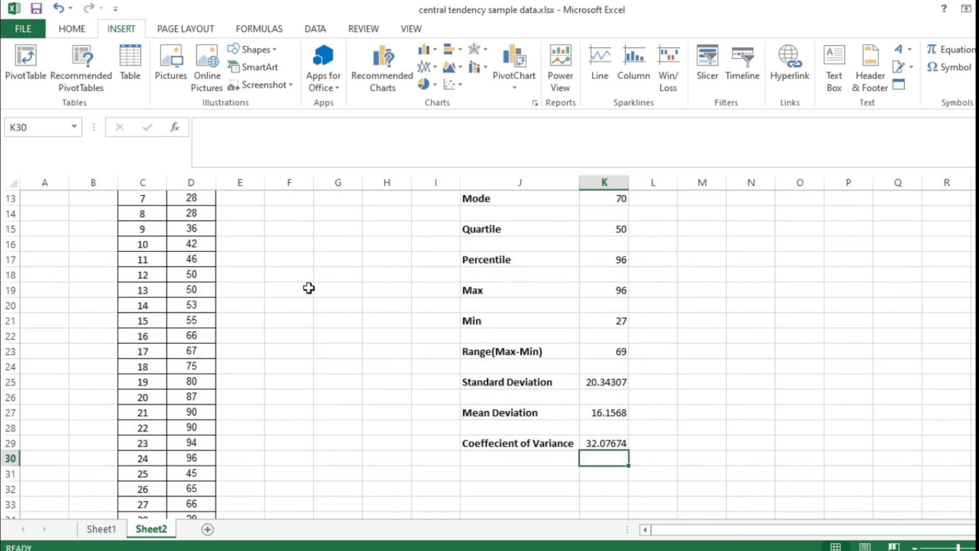
scroll(309, 288, up, 4)
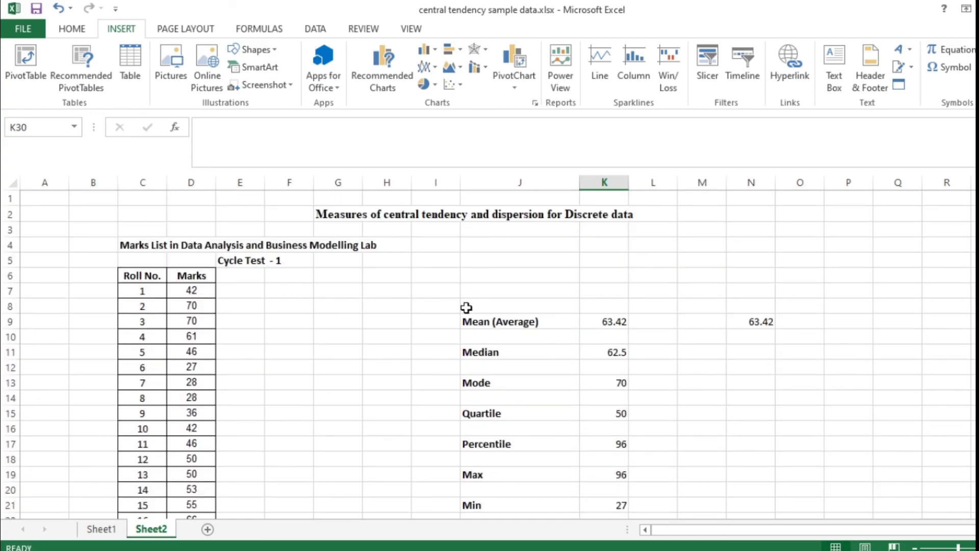